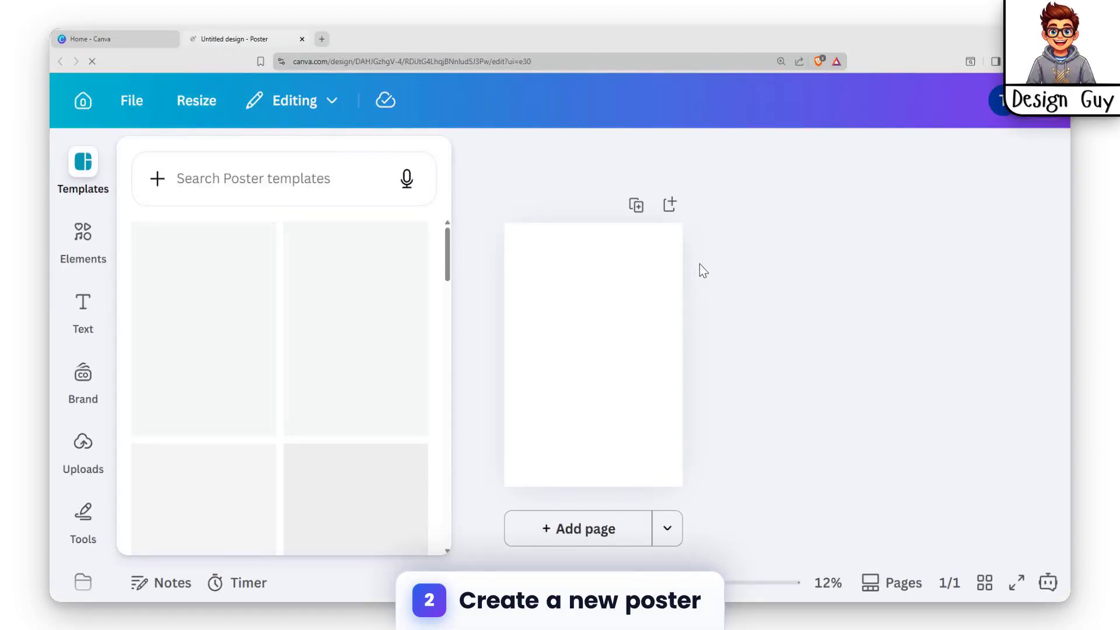
Step: Search the poster templates for "social media"
click(223, 186)
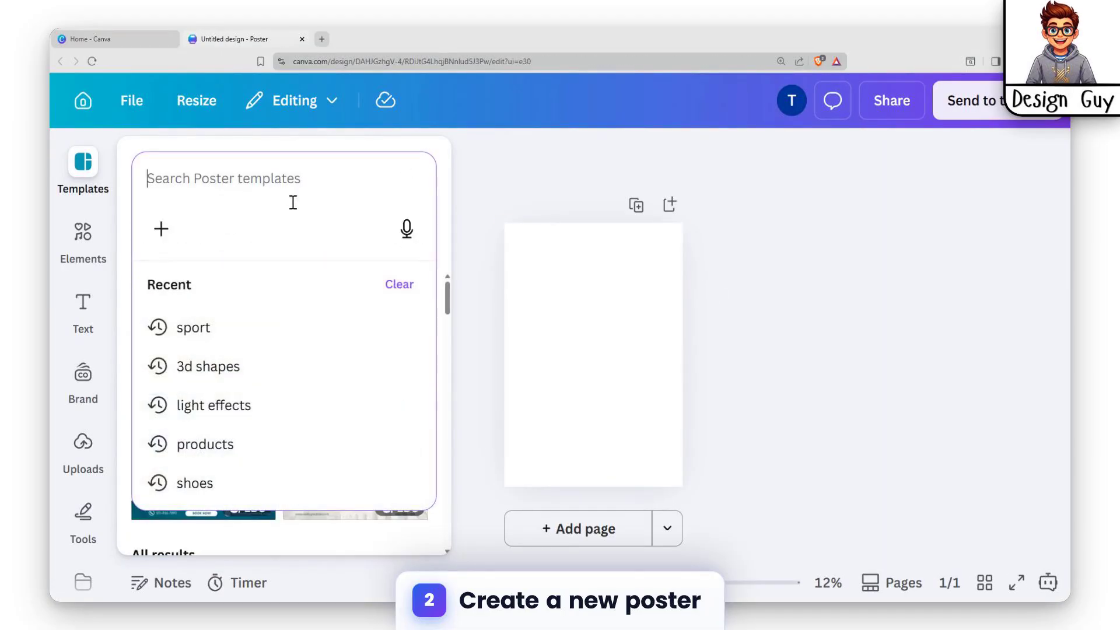
text(social media)
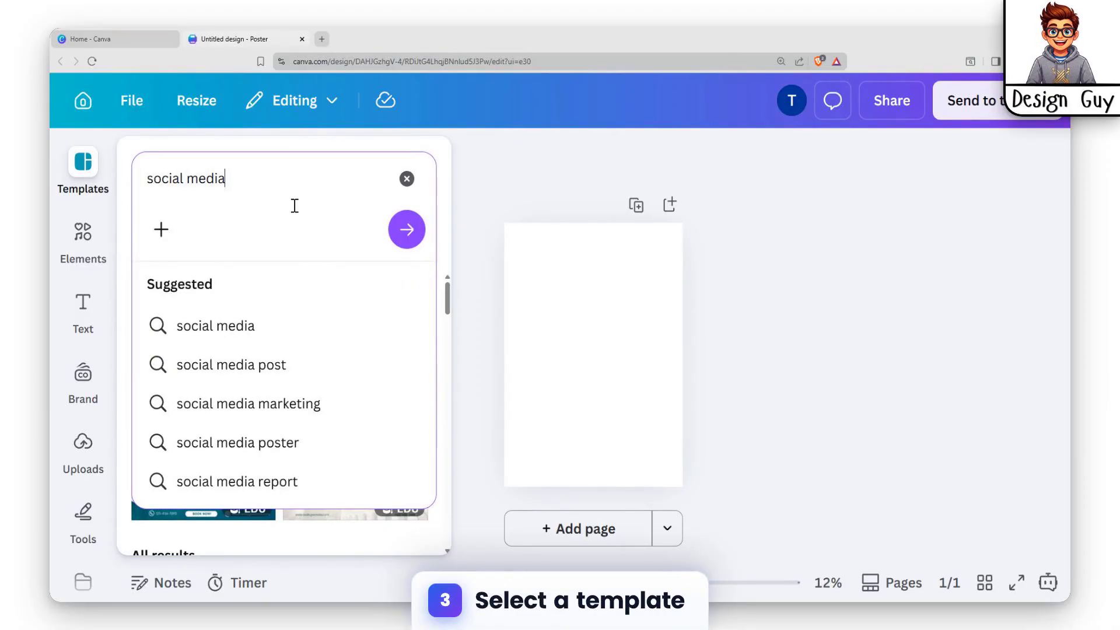
key(Return)
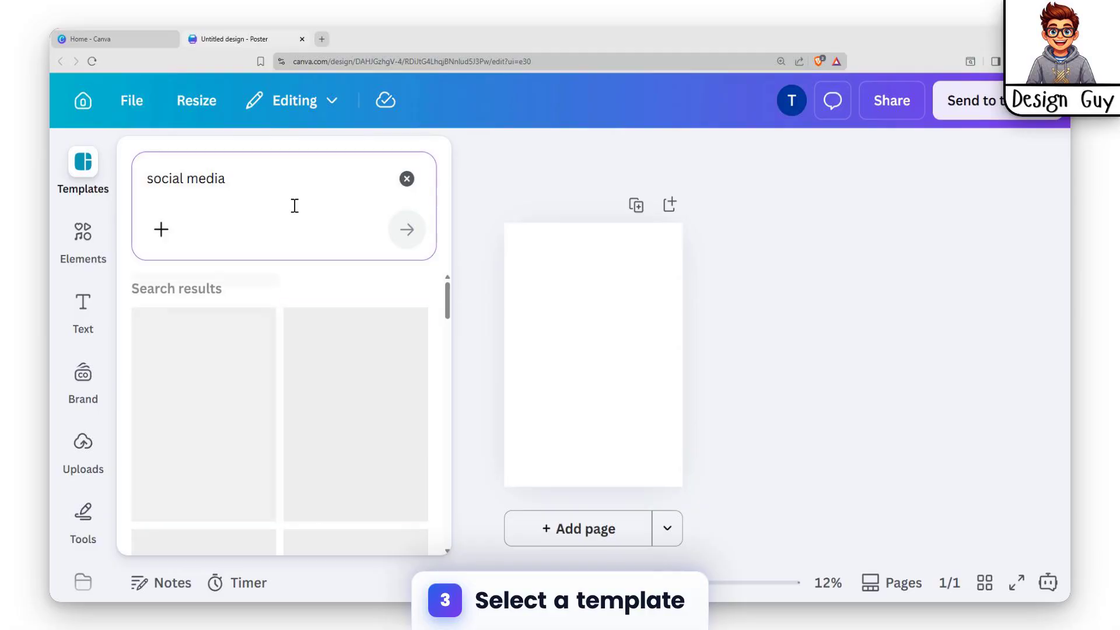
Step: Apply the "Food Waste is a Climate Issue" template with the globe and vegetables to the blank poster page
scroll(325, 397, down, 2)
scroll(325, 397, down, 8)
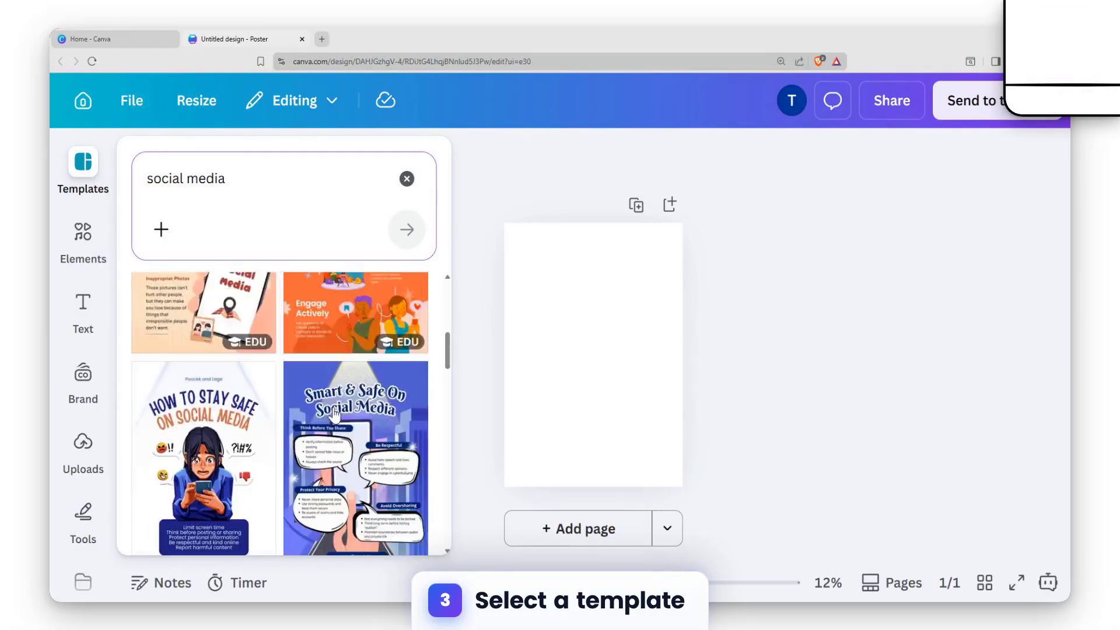
scroll(334, 415, down, 8)
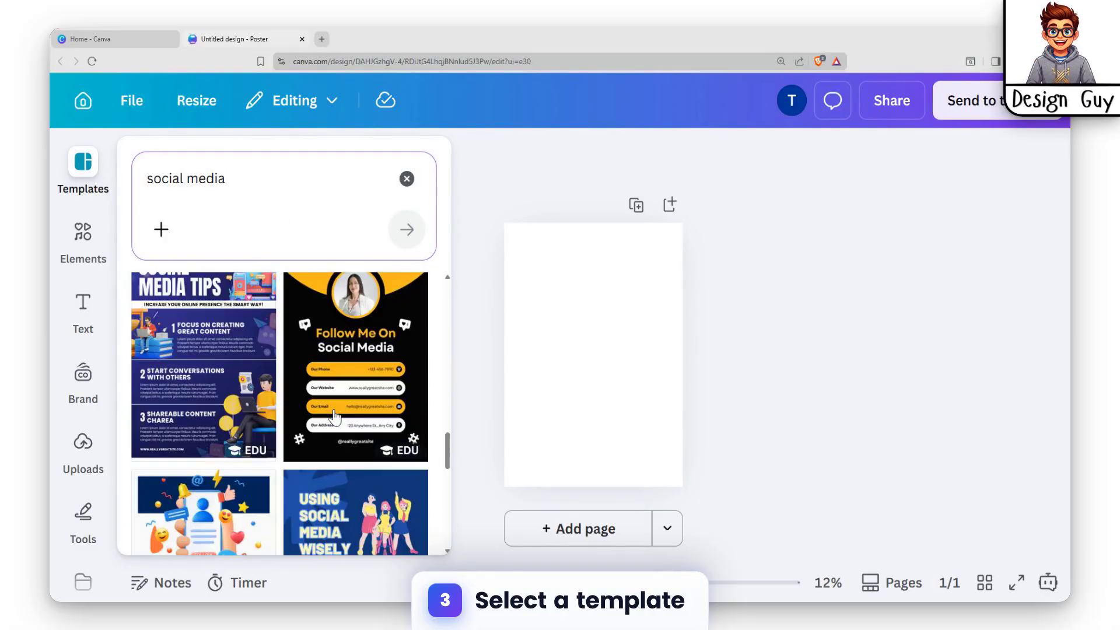
scroll(334, 415, down, 8)
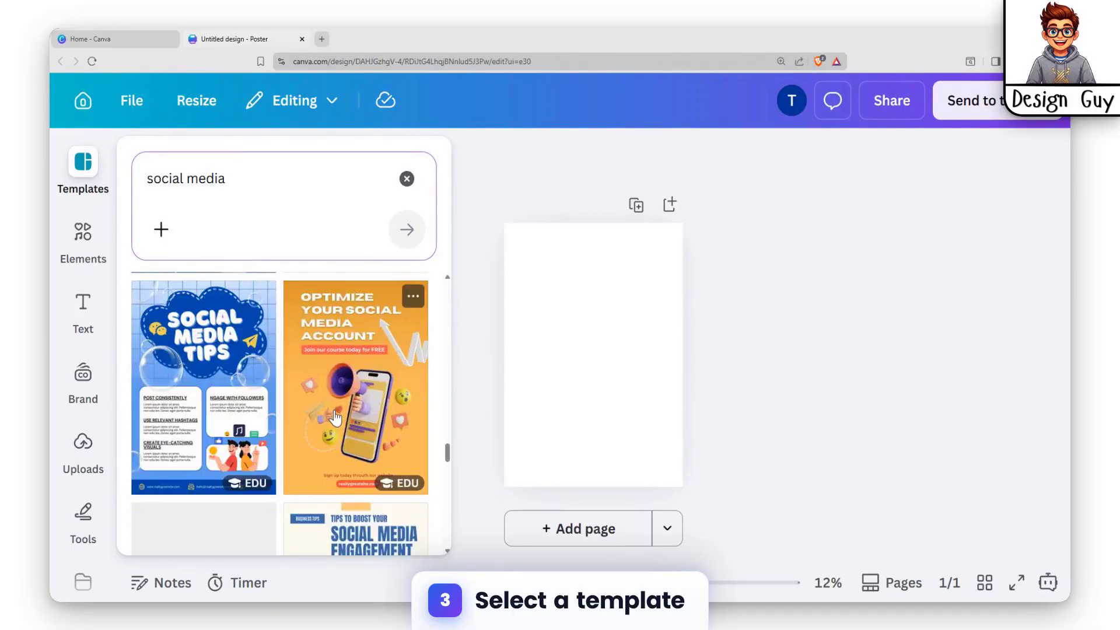
scroll(334, 418, down, 8)
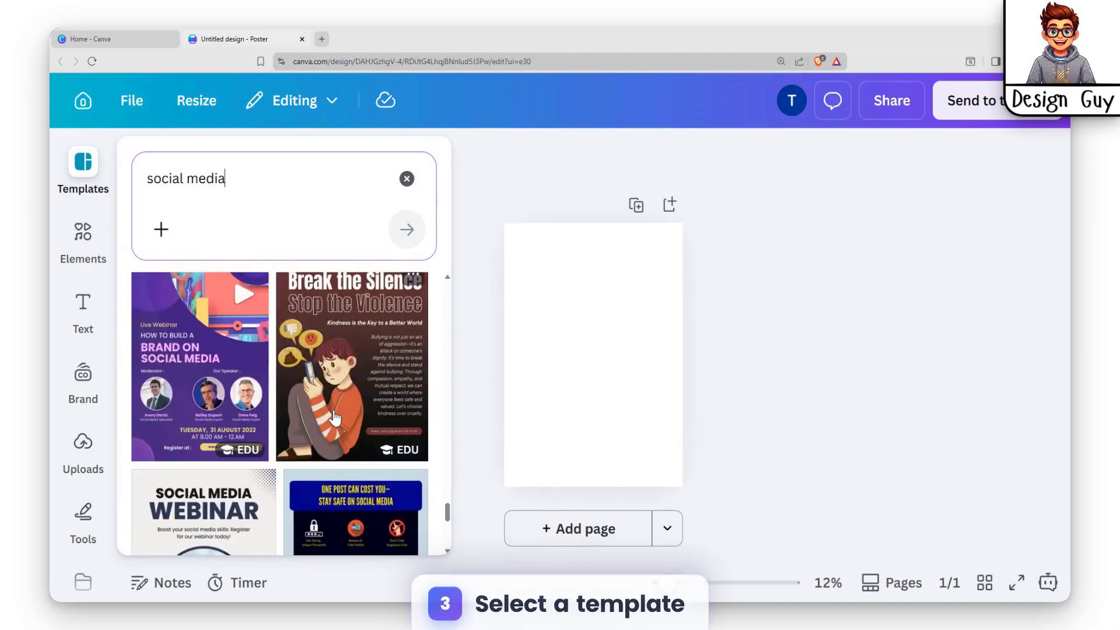
scroll(338, 419, up, 2)
scroll(292, 426, down, 6)
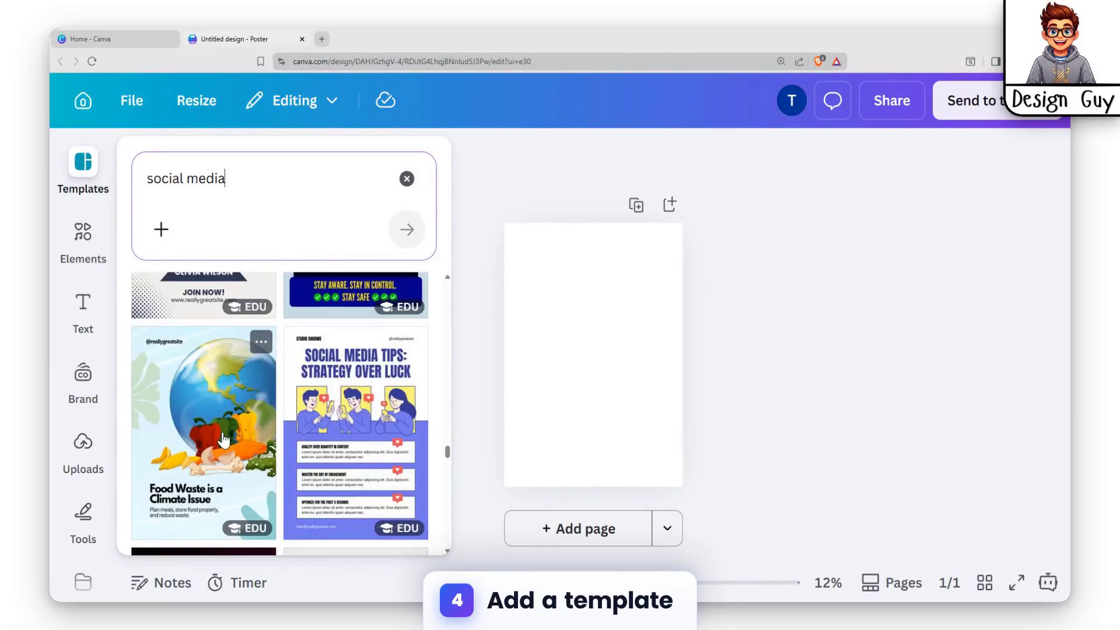
scroll(223, 441, up, 2)
click(171, 451)
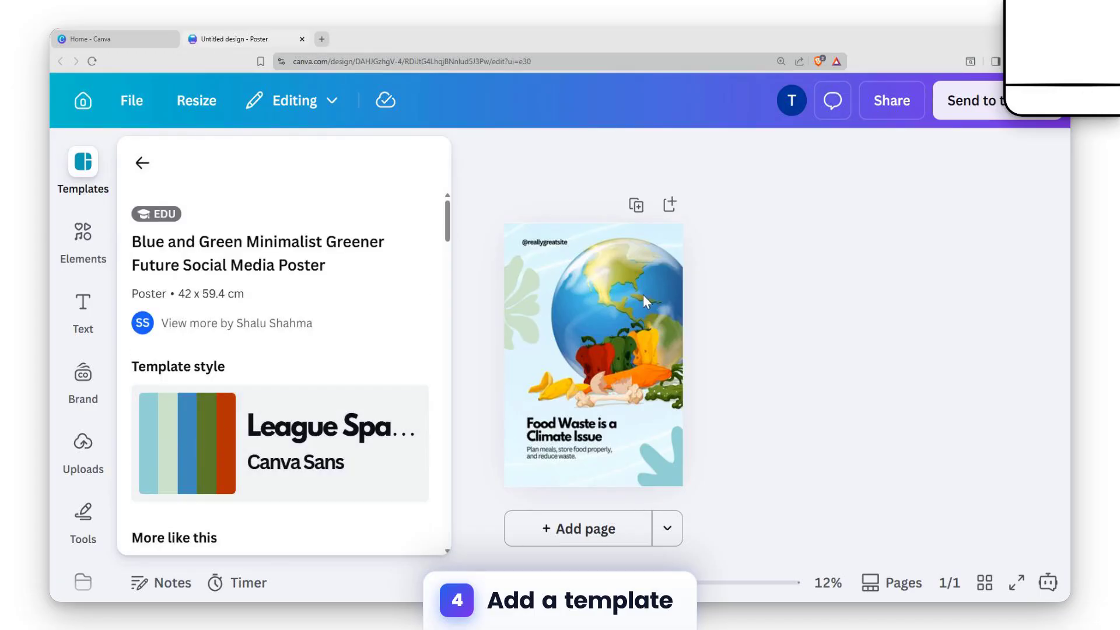
Step: Inspect the template's globe image, handle text and headline at a closer zoom
click(590, 321)
click(591, 316)
click(785, 302)
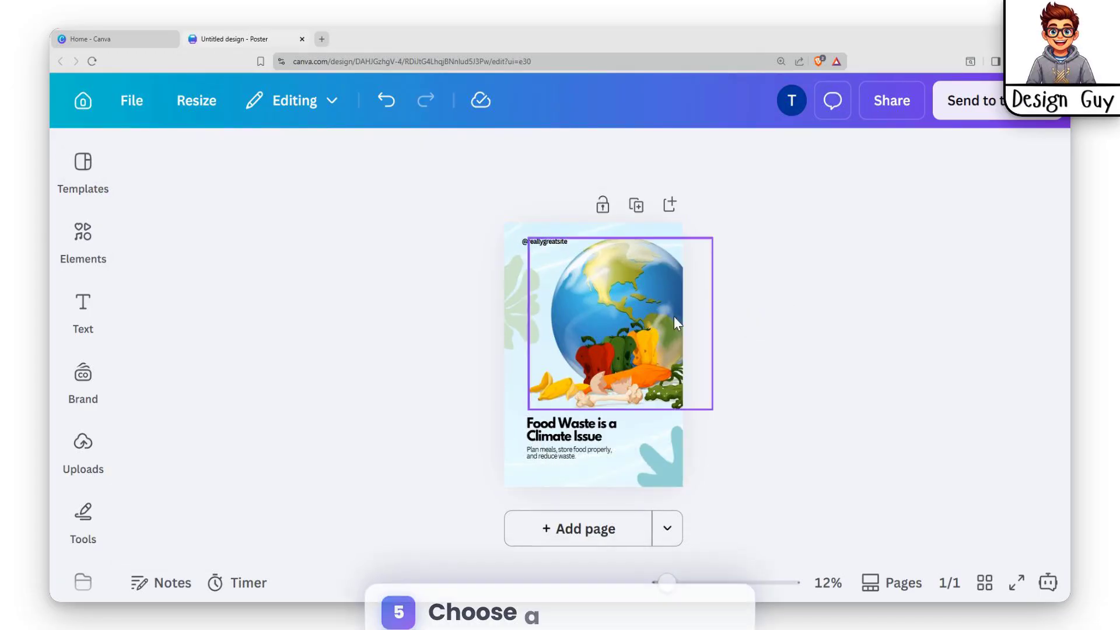
click(555, 245)
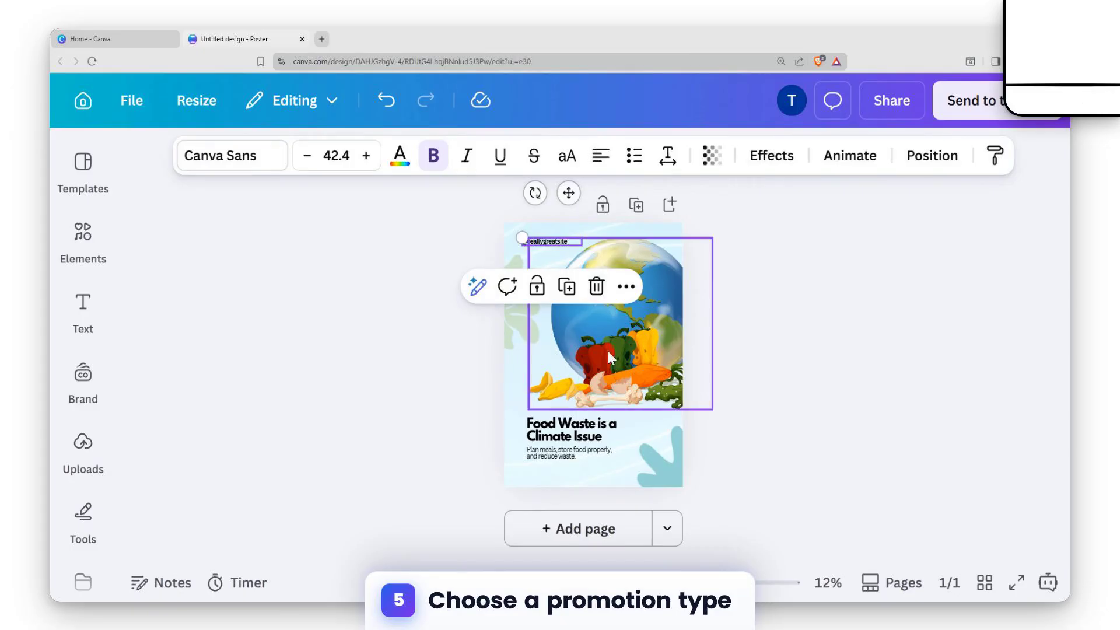
click(562, 432)
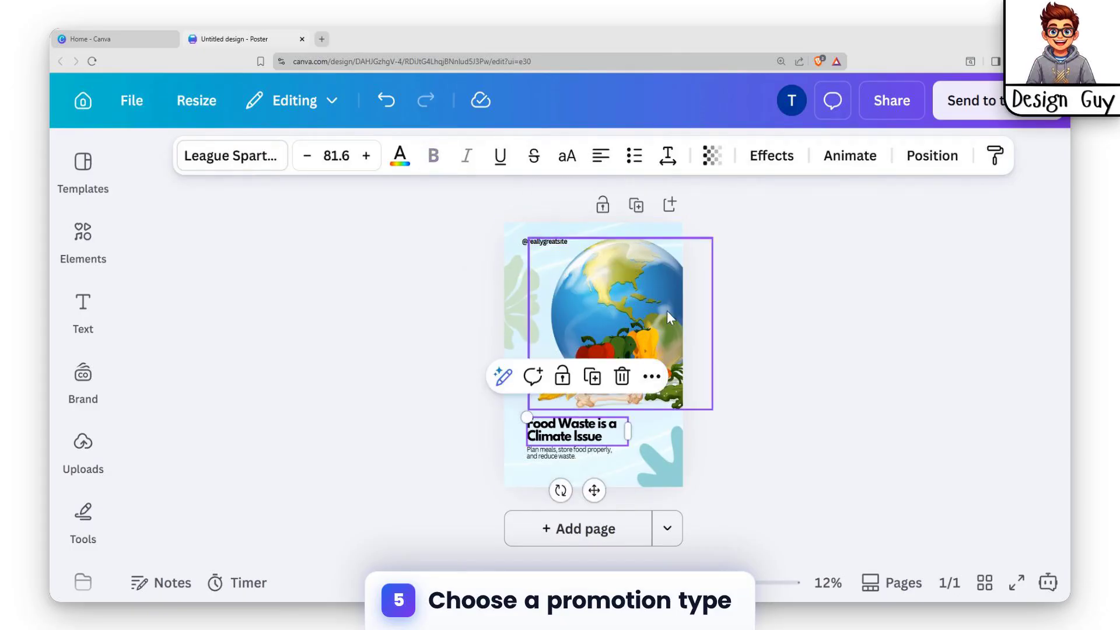
scroll(667, 311, up, 2)
scroll(752, 298, up, 1)
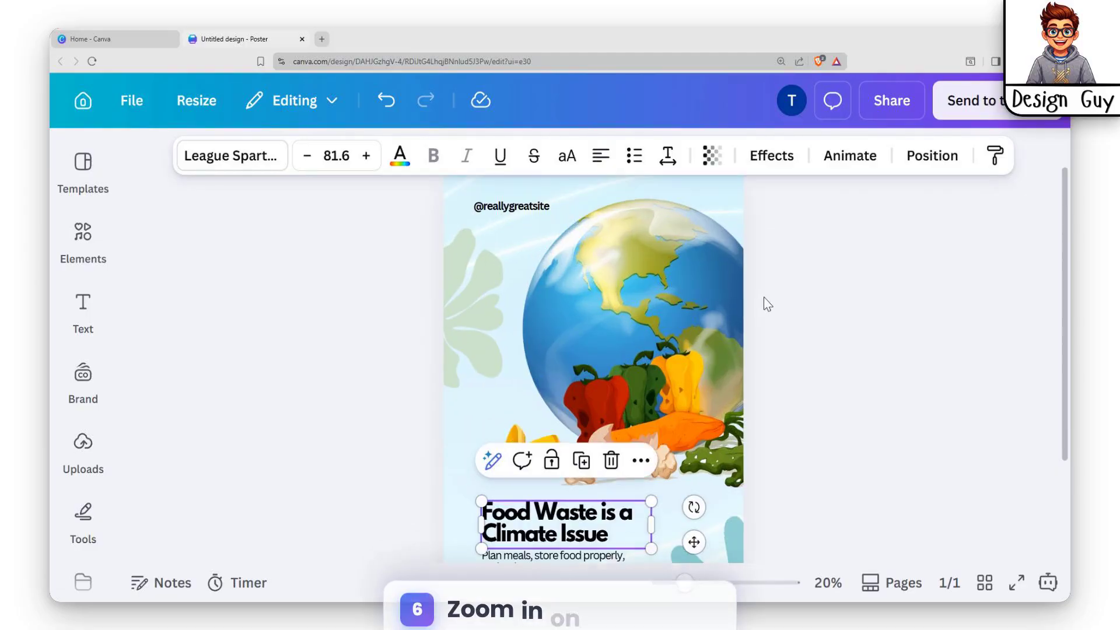
click(850, 297)
scroll(818, 307, down, 3)
scroll(820, 312, up, 3)
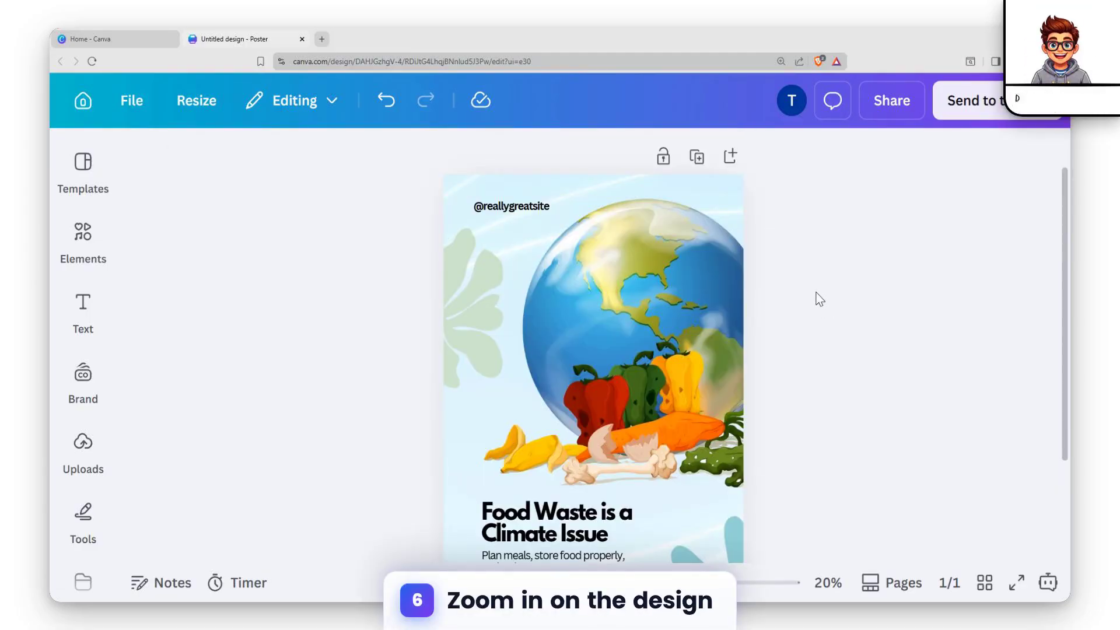
scroll(820, 299, down, 3)
Step: Search the design elements for "border"
click(83, 233)
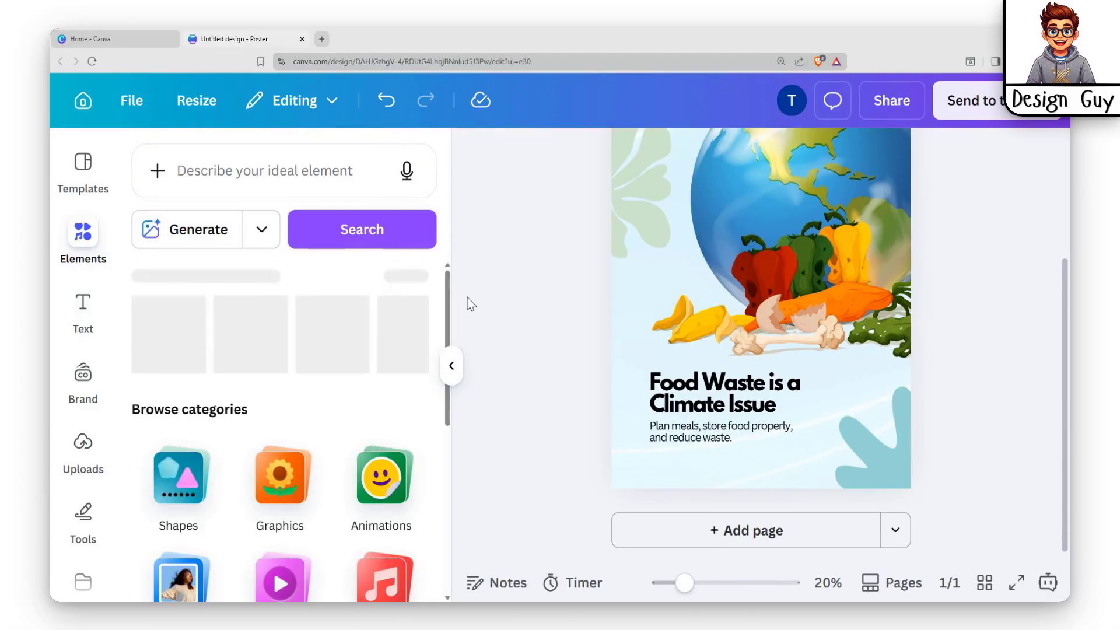
click(243, 185)
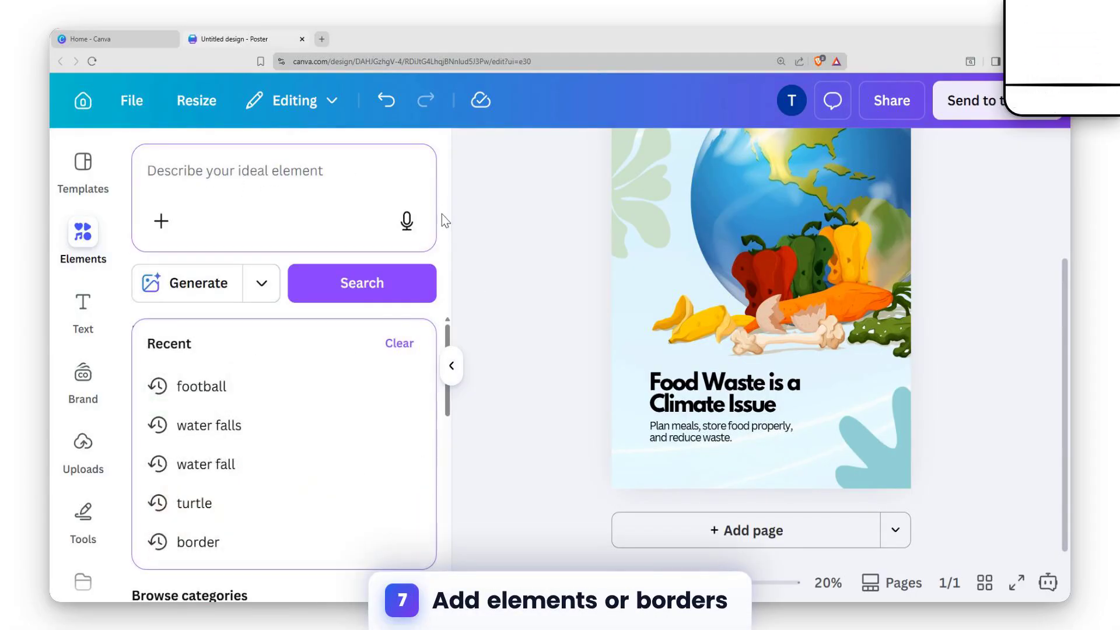
text(b)
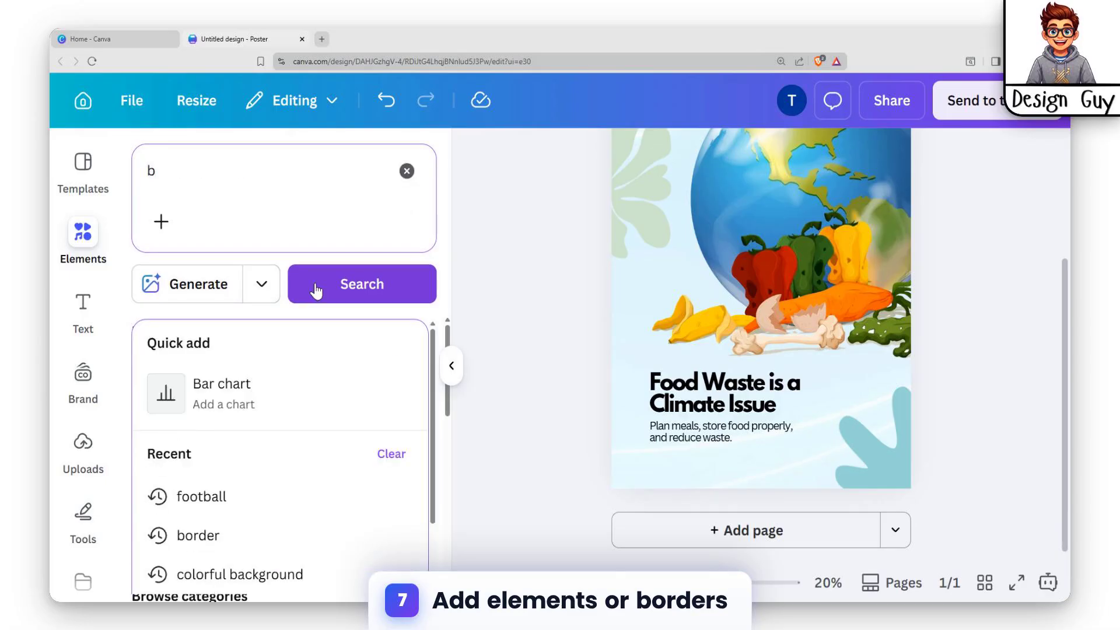
text(o)
click(288, 392)
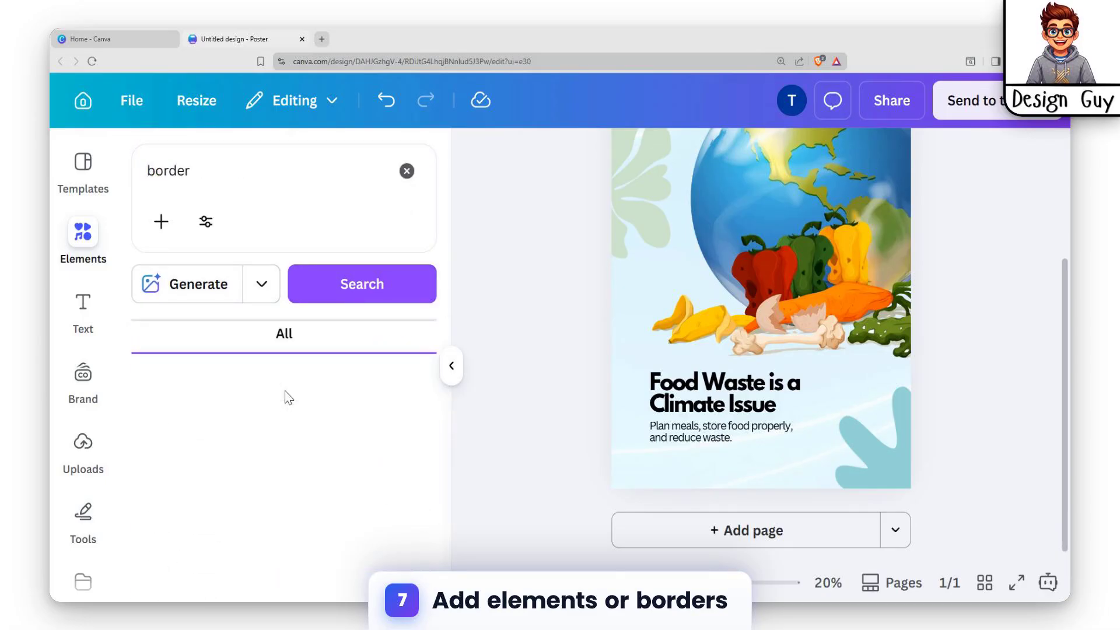
Step: Add the thicker gold rectangular border from the graphics results and enlarge it to reach the poster's upper-left corner
scroll(919, 320, up, 3)
scroll(923, 333, down, 2)
scroll(310, 383, down, 2)
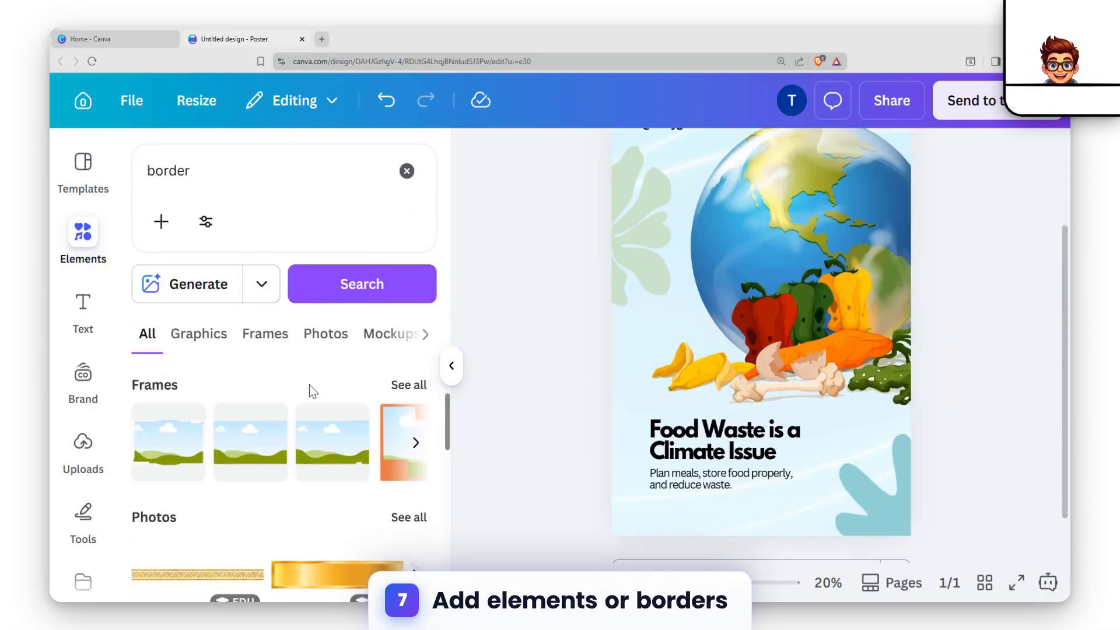
scroll(309, 376, up, 2)
click(408, 382)
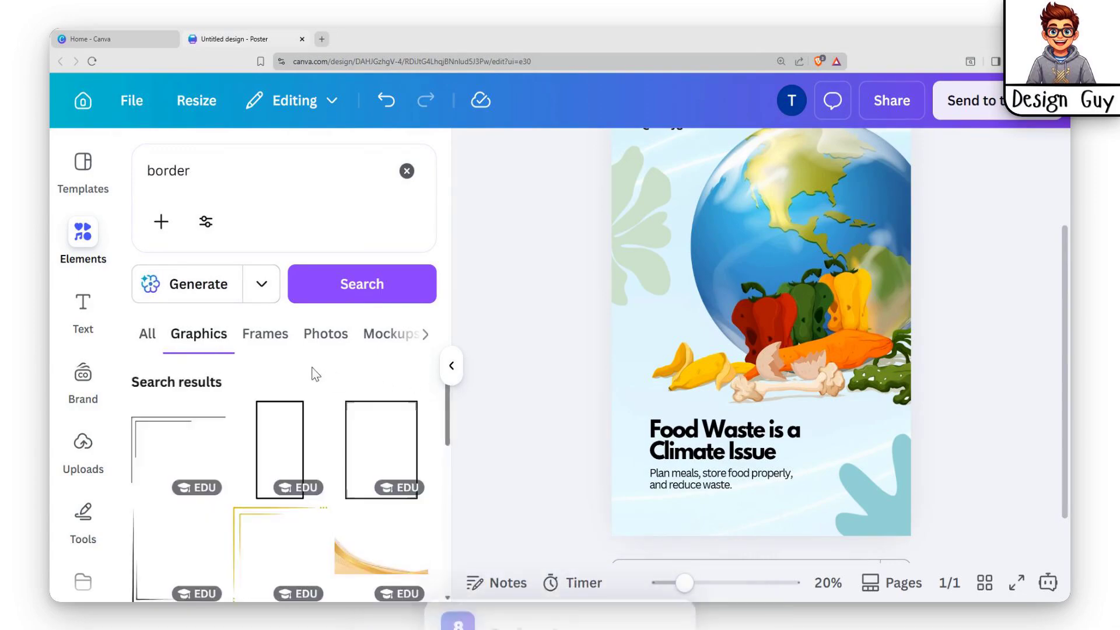
scroll(300, 374, down, 3)
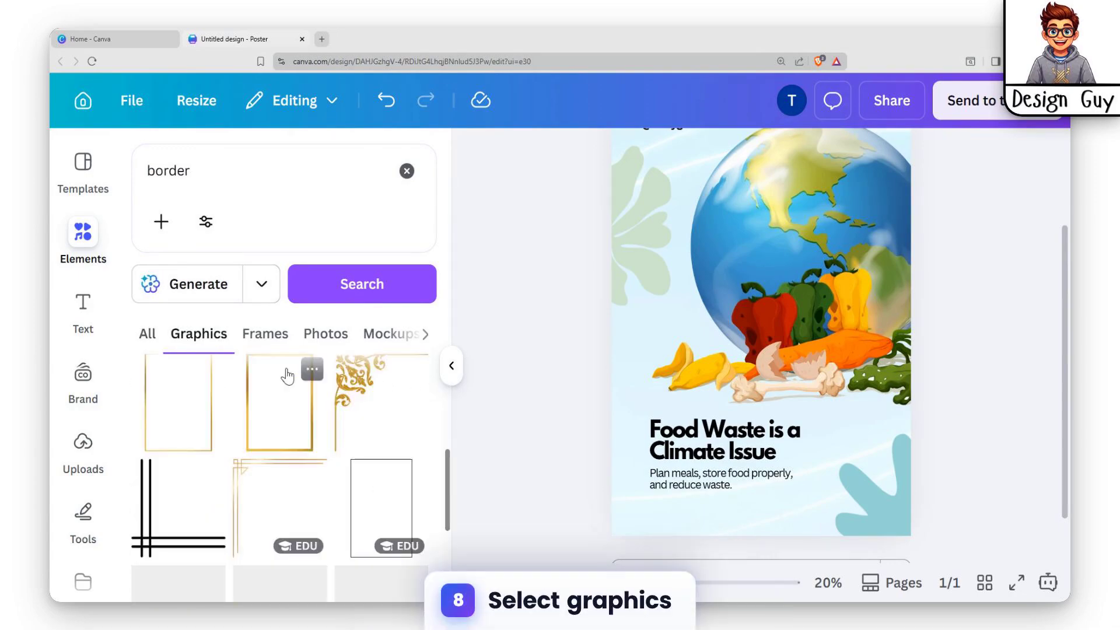
click(291, 421)
scroll(836, 357, up, 3)
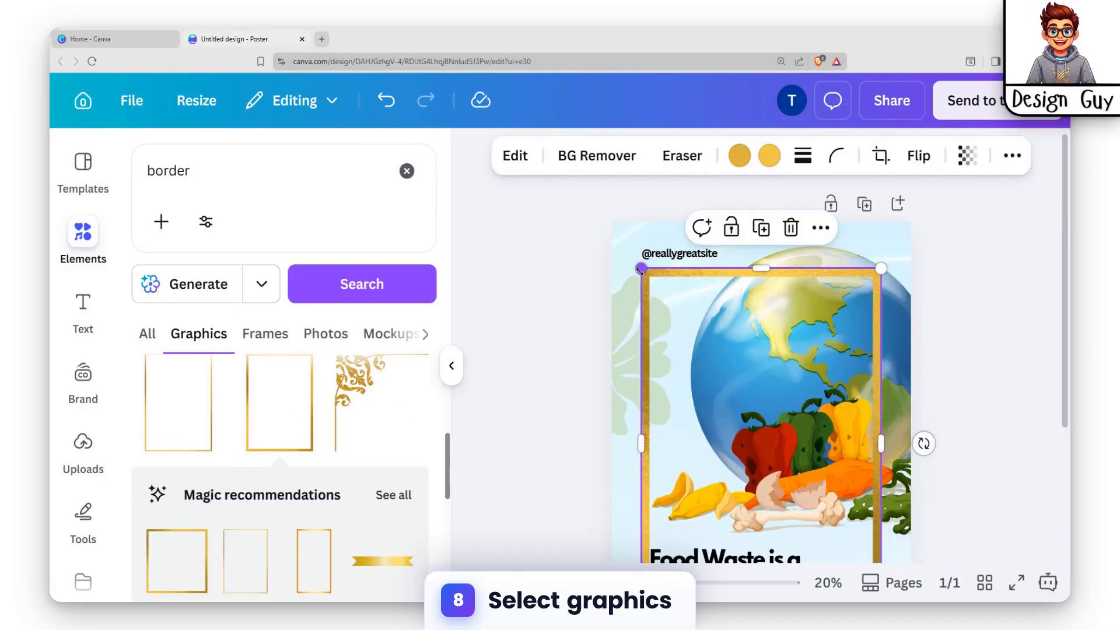
drag(640, 269, 612, 225)
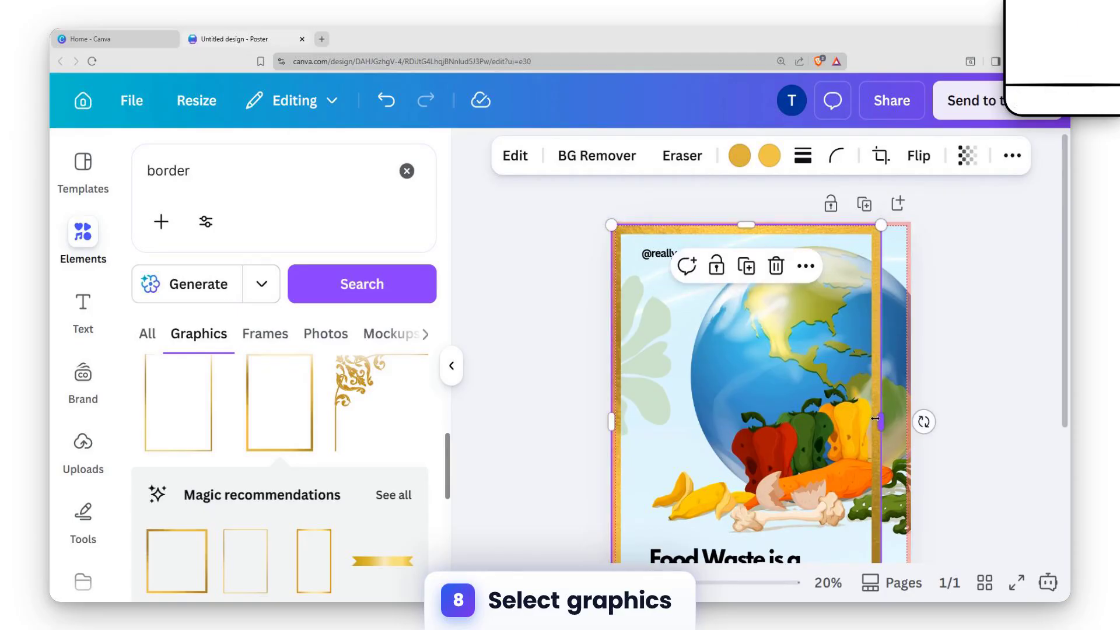
drag(875, 419, 908, 419)
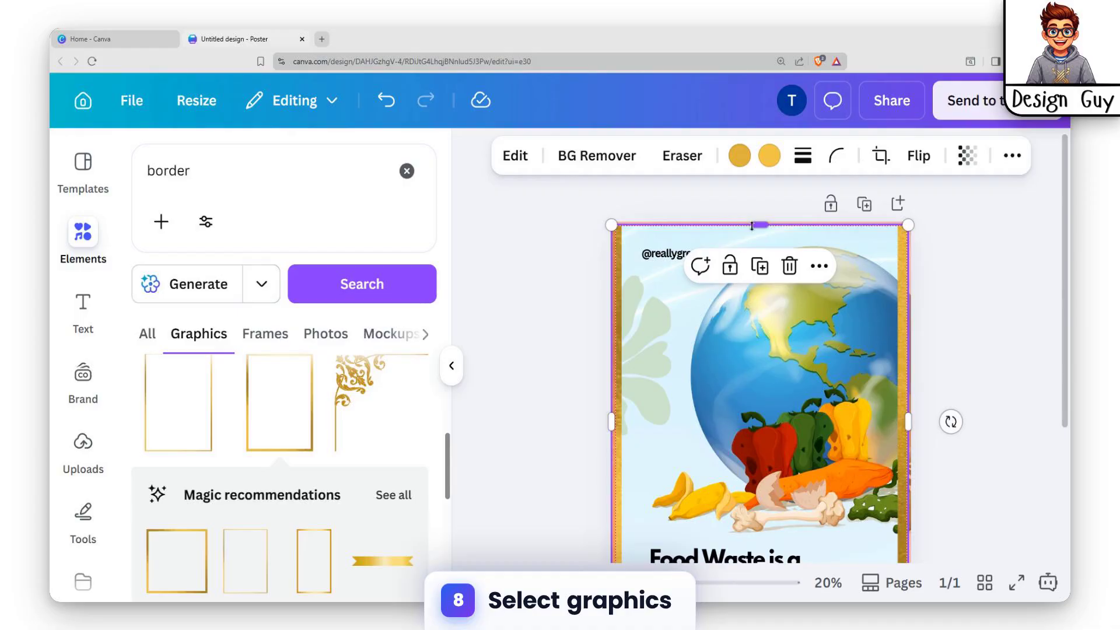
drag(753, 227, 758, 224)
drag(898, 420, 896, 409)
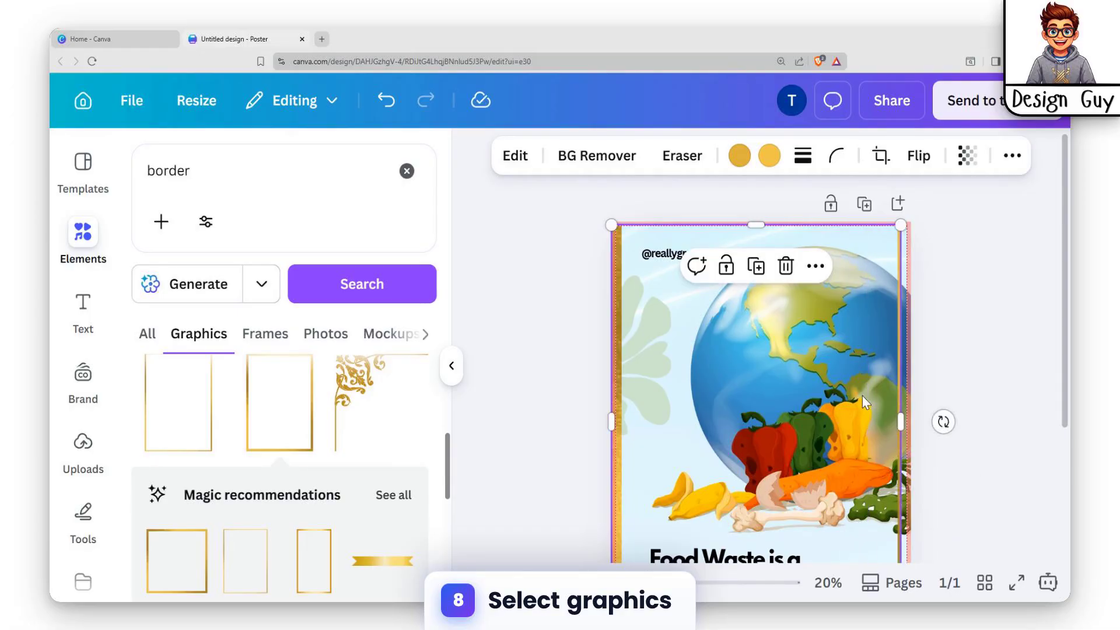
key(ctrl+z)
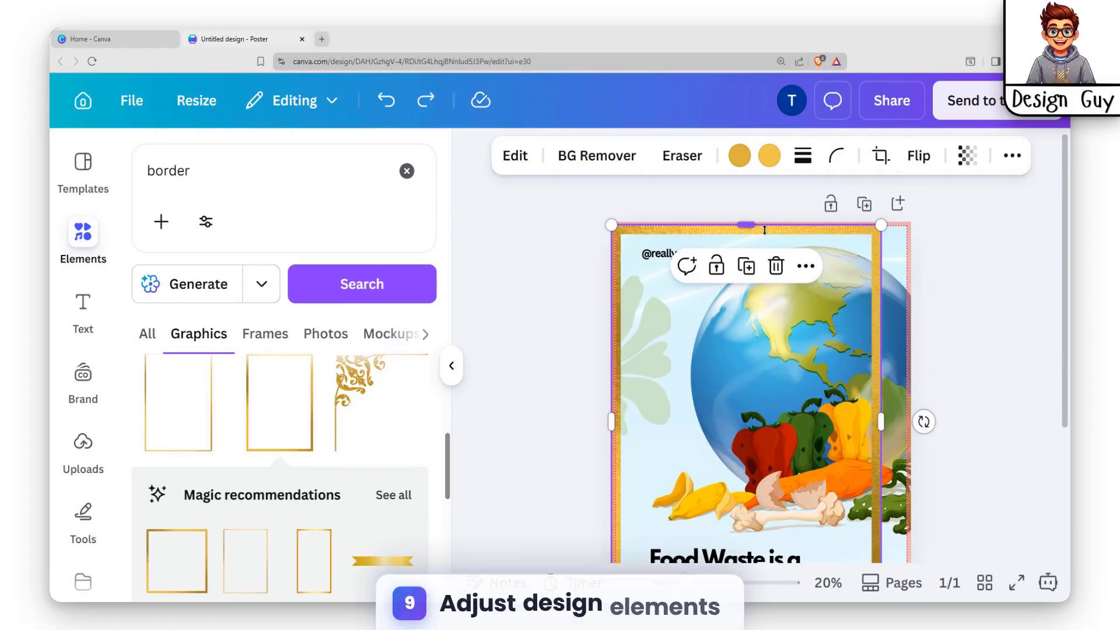
Step: Resize the gold border proportionally and reposition it just inside the poster's upper-left corner
drag(881, 226, 866, 246)
scroll(831, 434, down, 3)
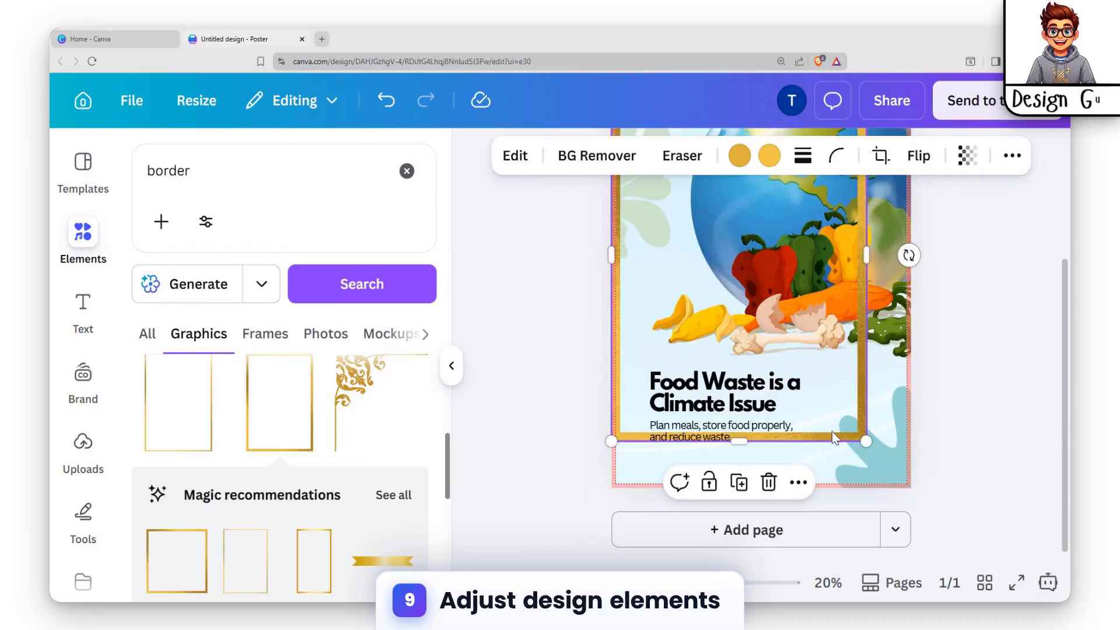
scroll(800, 315, up, 3)
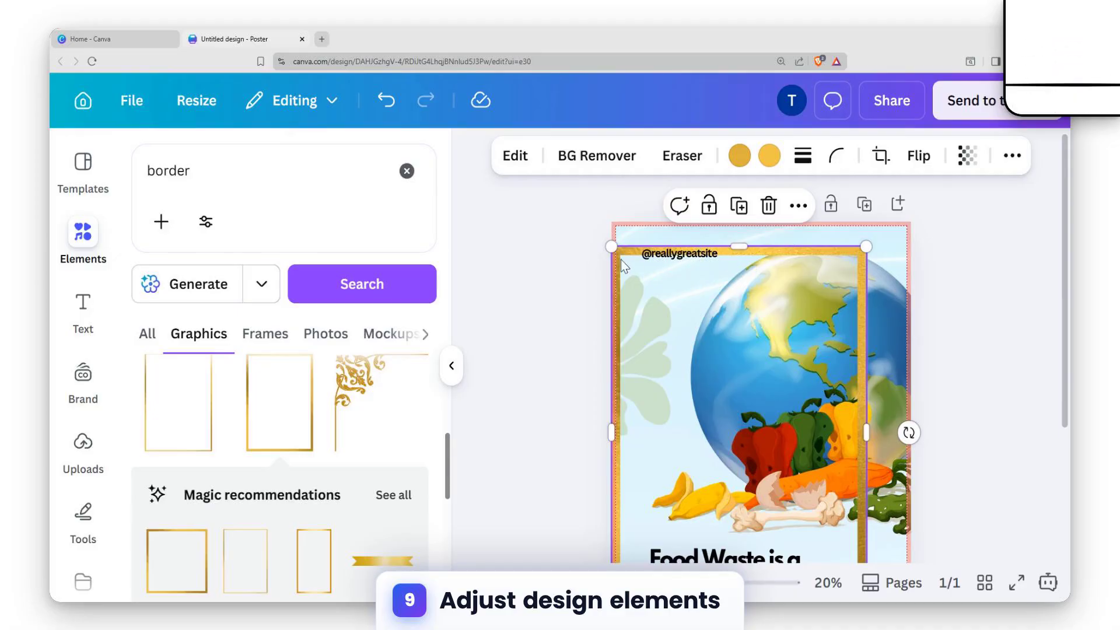
drag(611, 246, 613, 222)
drag(807, 436, 827, 435)
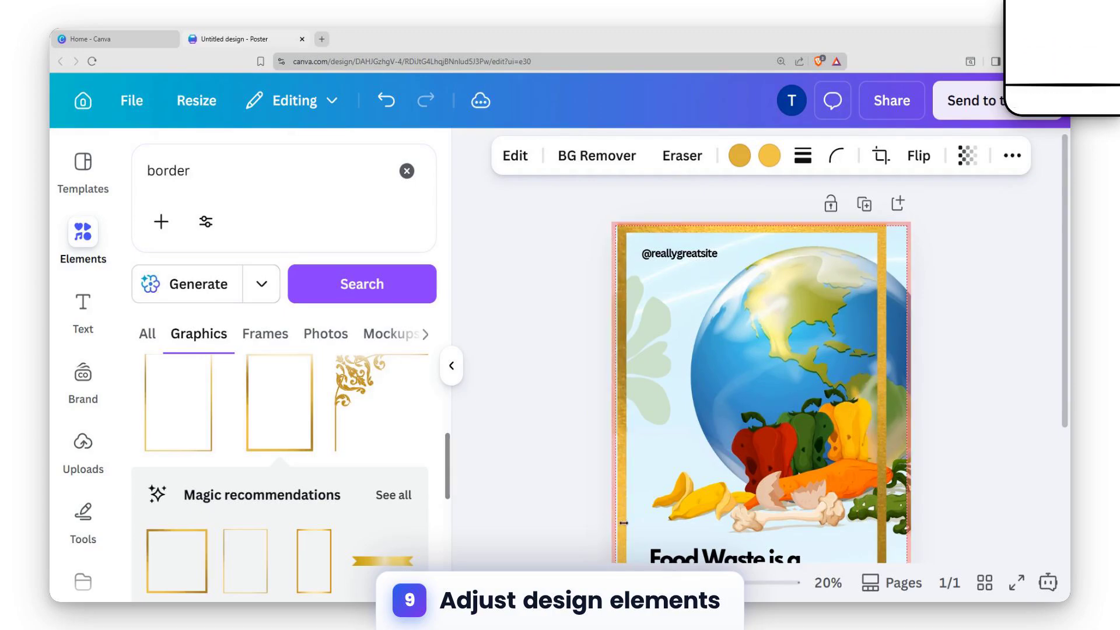
click(765, 518)
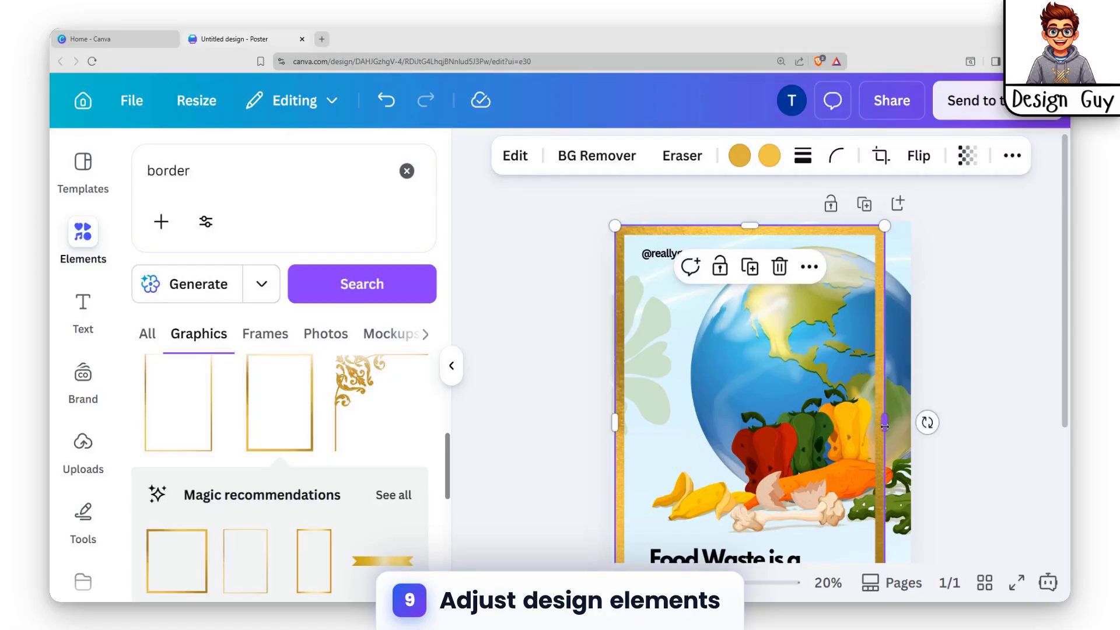
Step: Widen the gold border to the poster's right edge and adjust its top side to sit just below the upper edge
mouse_move(884, 424)
mouse_down()
mouse_move(899, 441)
mouse_move(893, 432)
mouse_up()
click(901, 287)
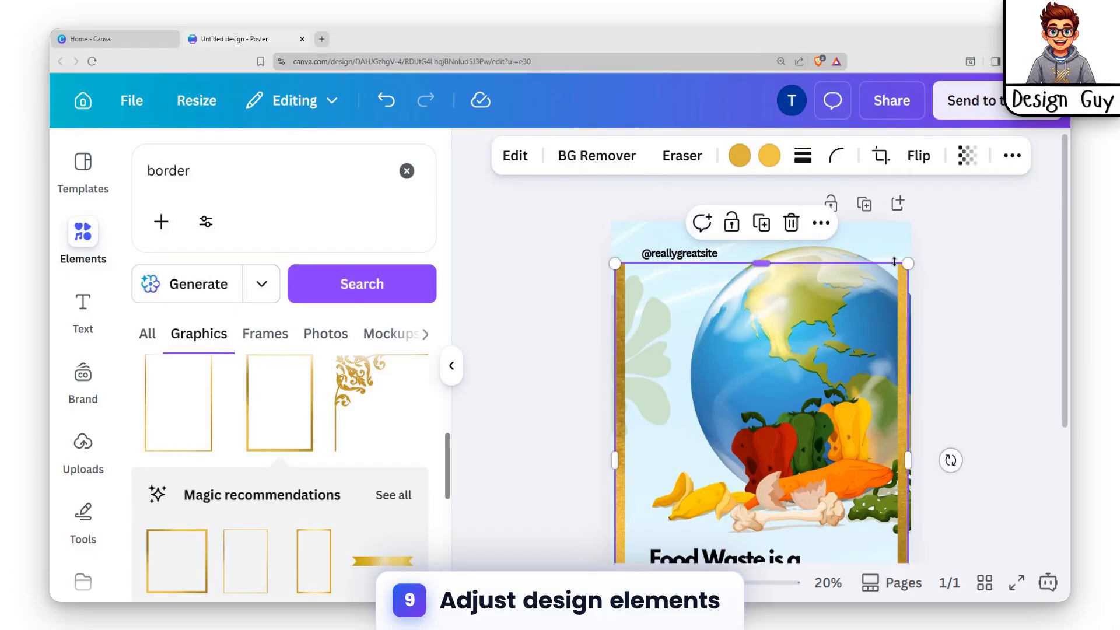
drag(762, 263, 762, 246)
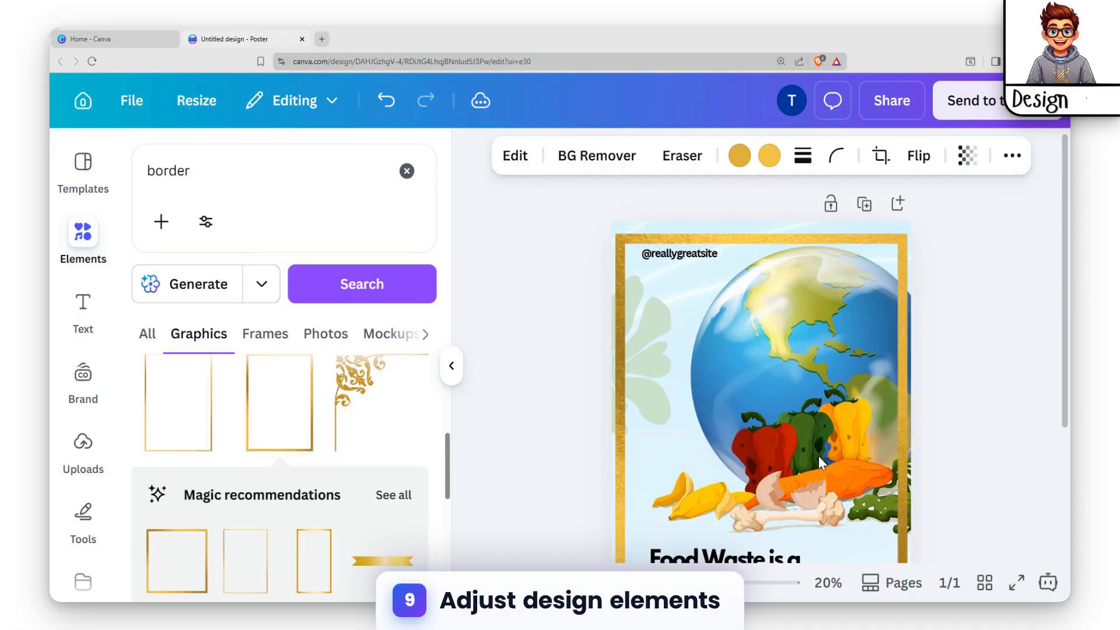
click(867, 428)
Step: Extend the gold border's bottom side to the poster's lower edge, deselect it and review the whole frame
scroll(962, 362, down, 3)
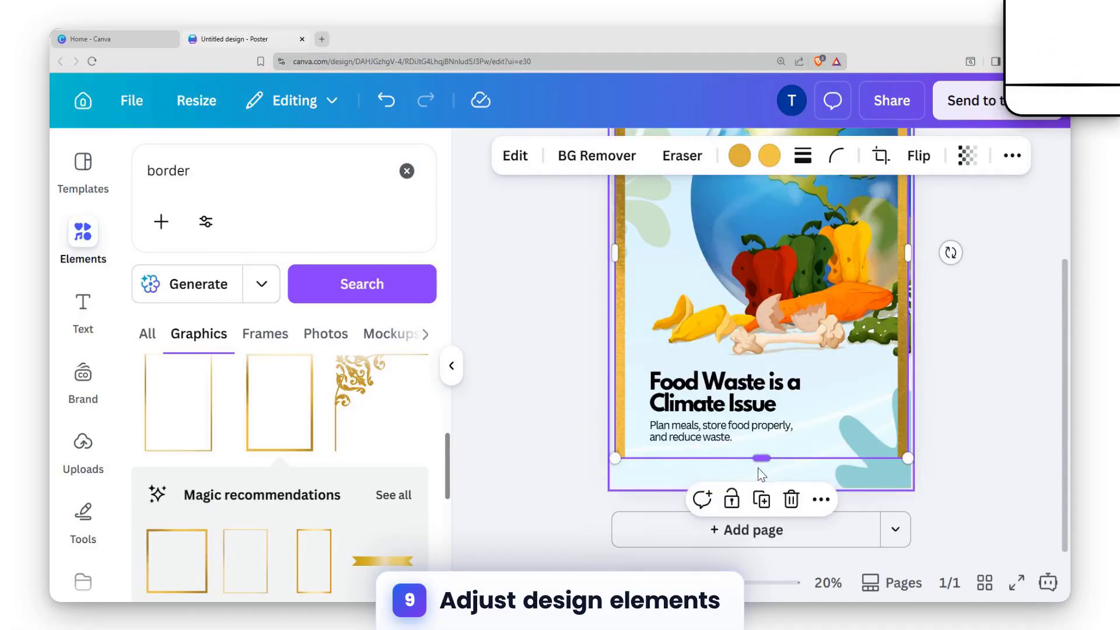
drag(761, 457, 761, 482)
click(986, 456)
scroll(977, 408, up, 3)
scroll(976, 391, down, 3)
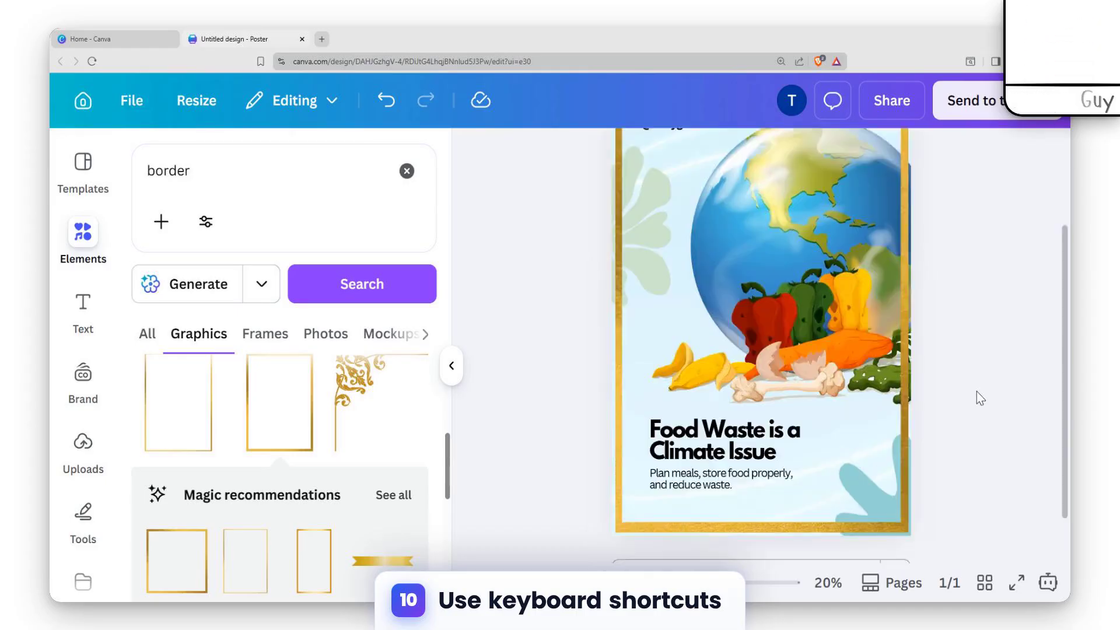
scroll(976, 392, up, 3)
scroll(974, 385, down, 3)
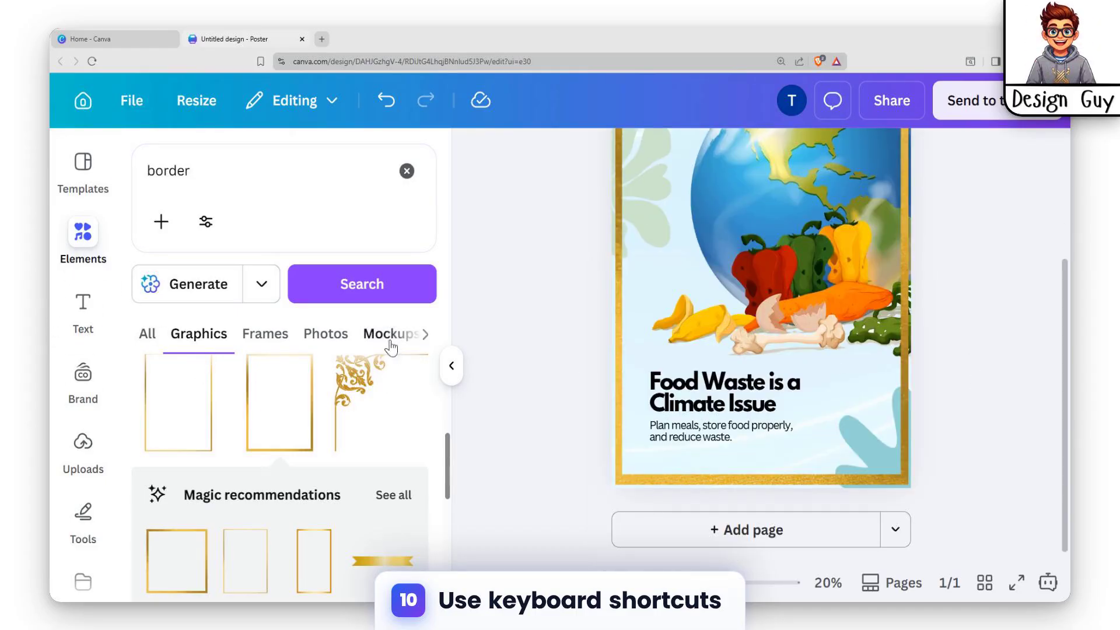
Step: Clear the border search and open the full list of recommended elements
click(407, 170)
scroll(362, 423, down, 2)
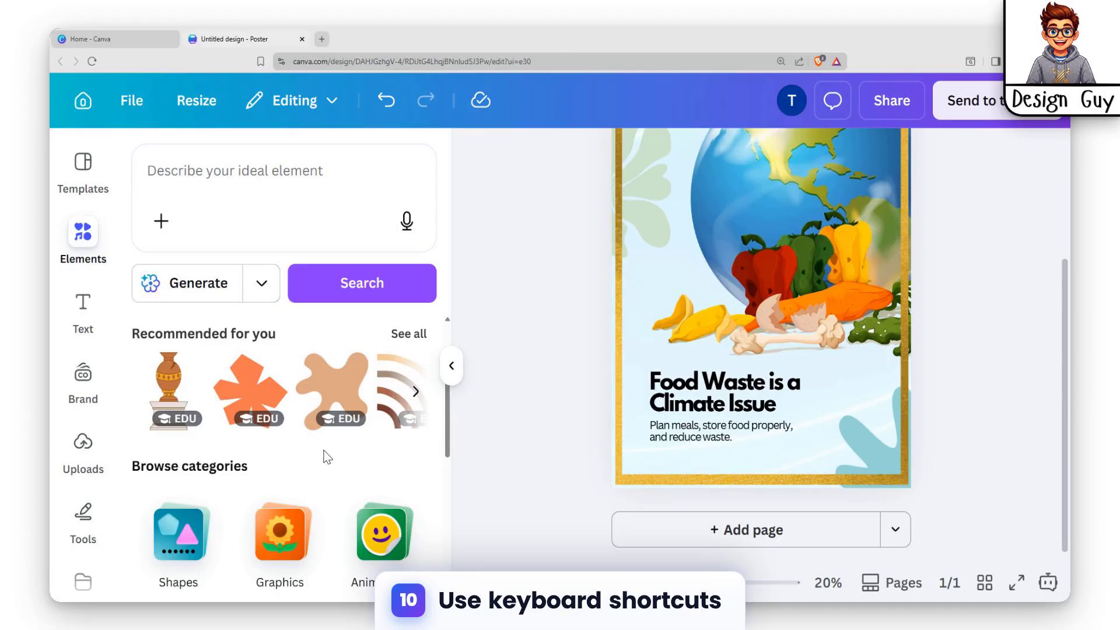
scroll(354, 478, up, 2)
scroll(913, 406, up, 2)
scroll(340, 475, down, 2)
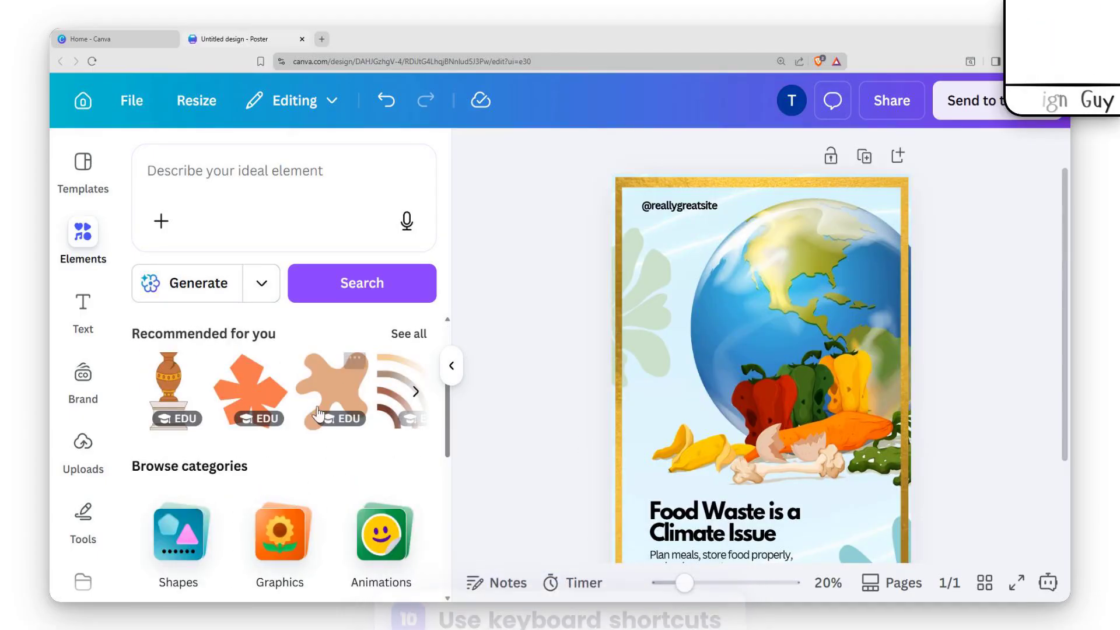
click(411, 333)
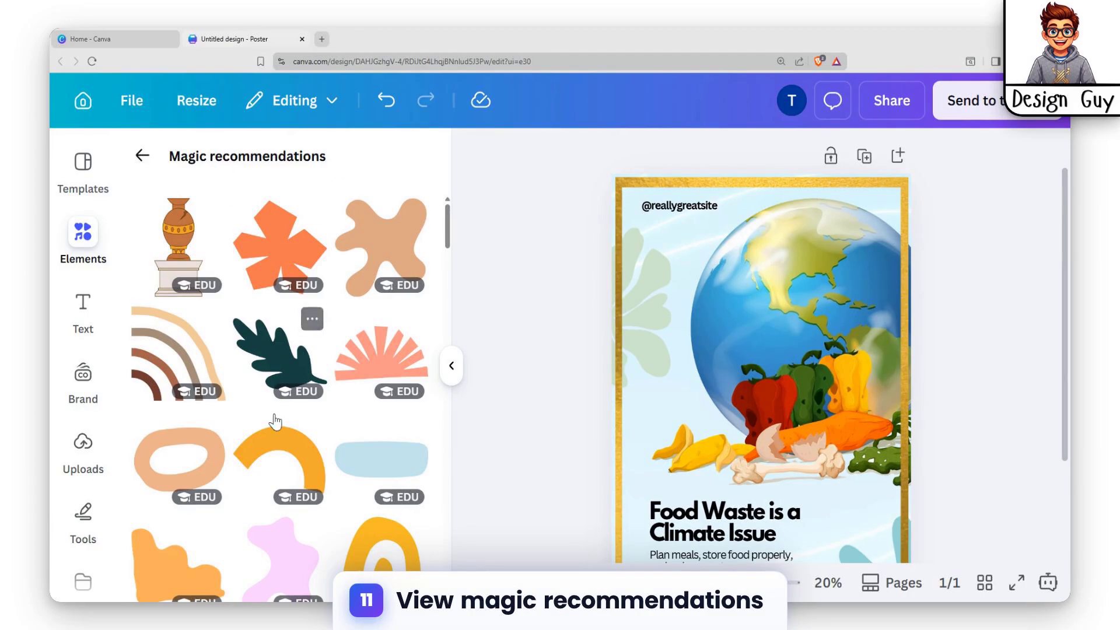
Step: Add the coral sunburst graphic from the recommendations and move it down over the poster's headline
scroll(276, 421, down, 2)
scroll(370, 363, down, 2)
scroll(355, 361, up, 5)
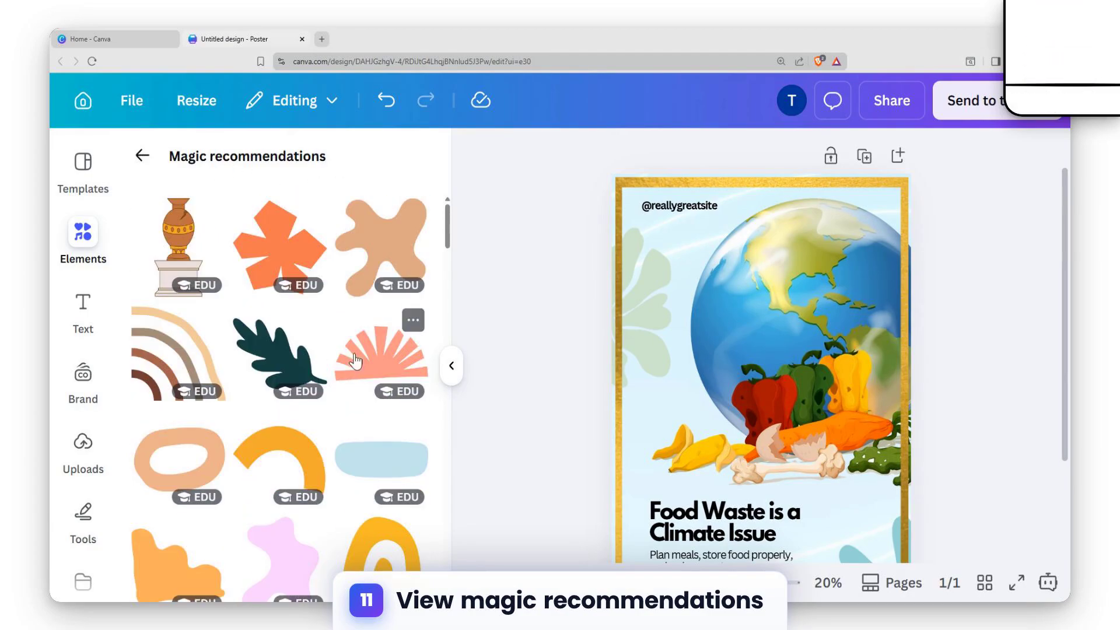
click(361, 350)
drag(768, 380, 775, 512)
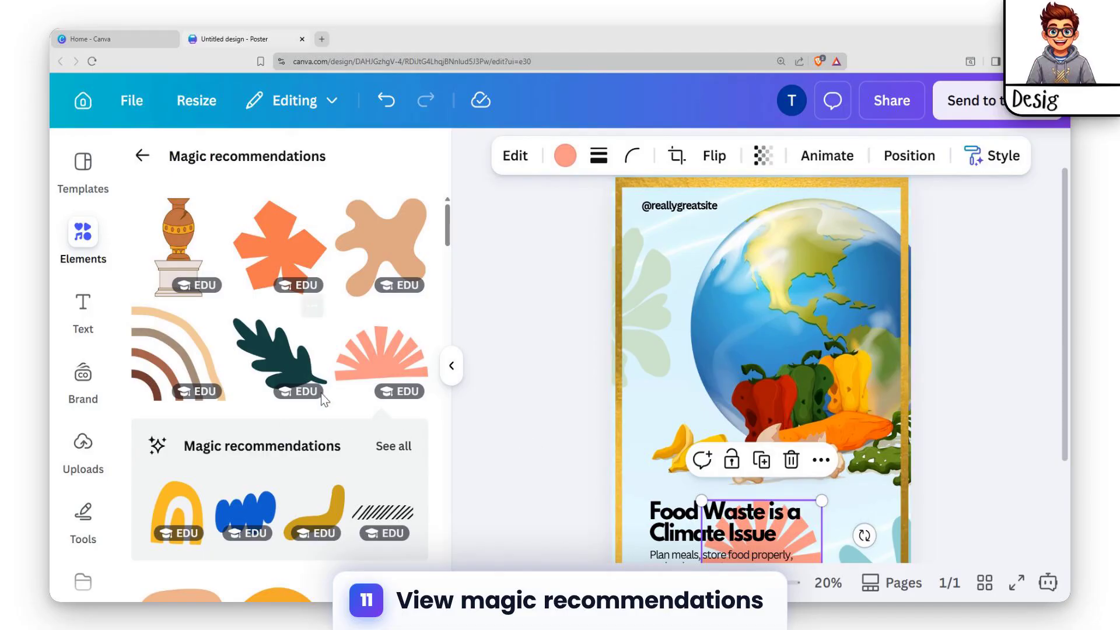
Step: Add the dark green leaf graphic, place it partly off the poster's left edge beside the headline, and send it to the back
click(296, 371)
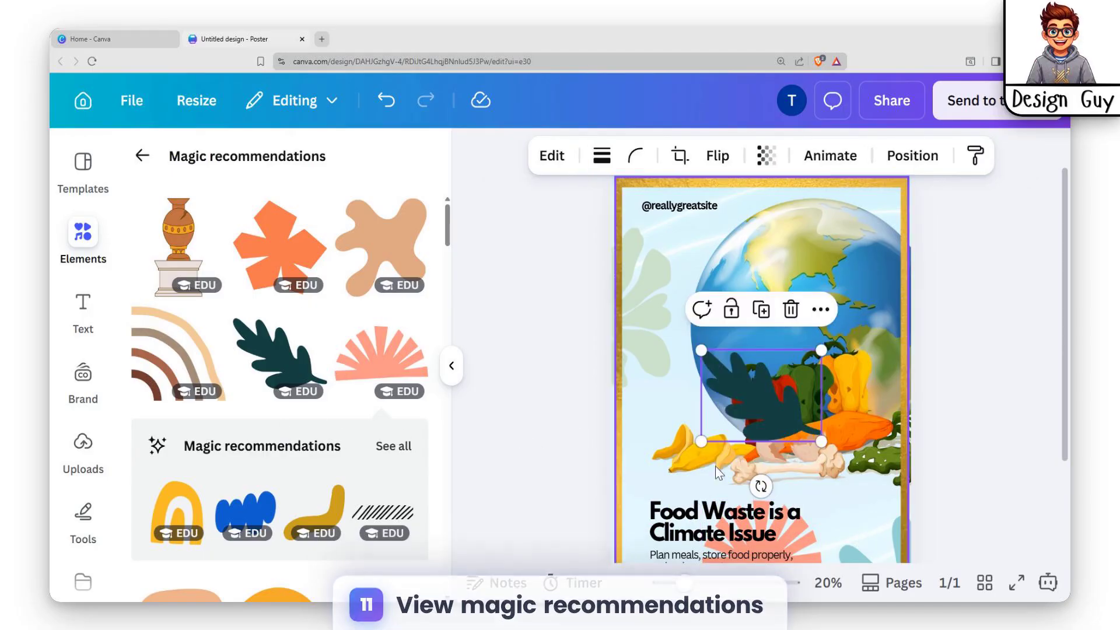
drag(791, 391, 653, 469)
right_click(637, 475)
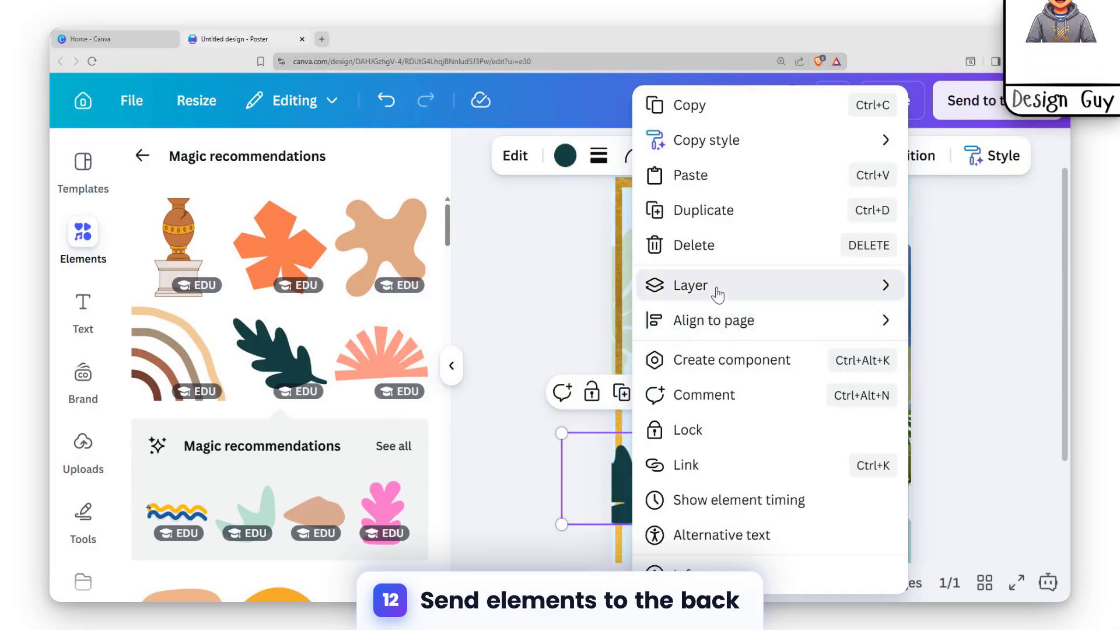
mouse_move(778, 290)
click(502, 399)
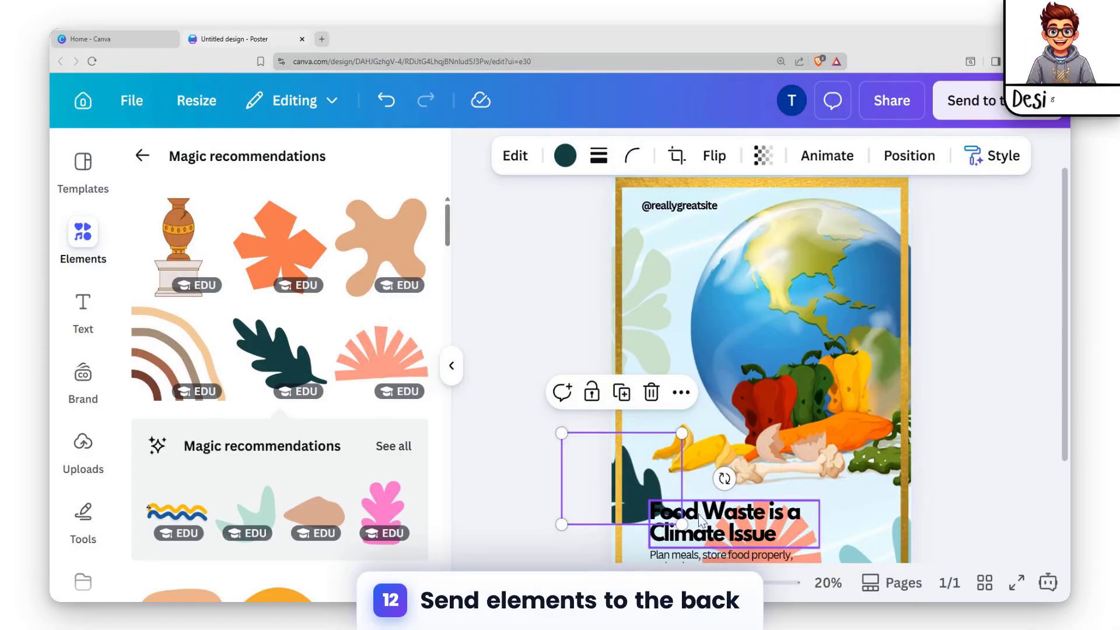
click(685, 418)
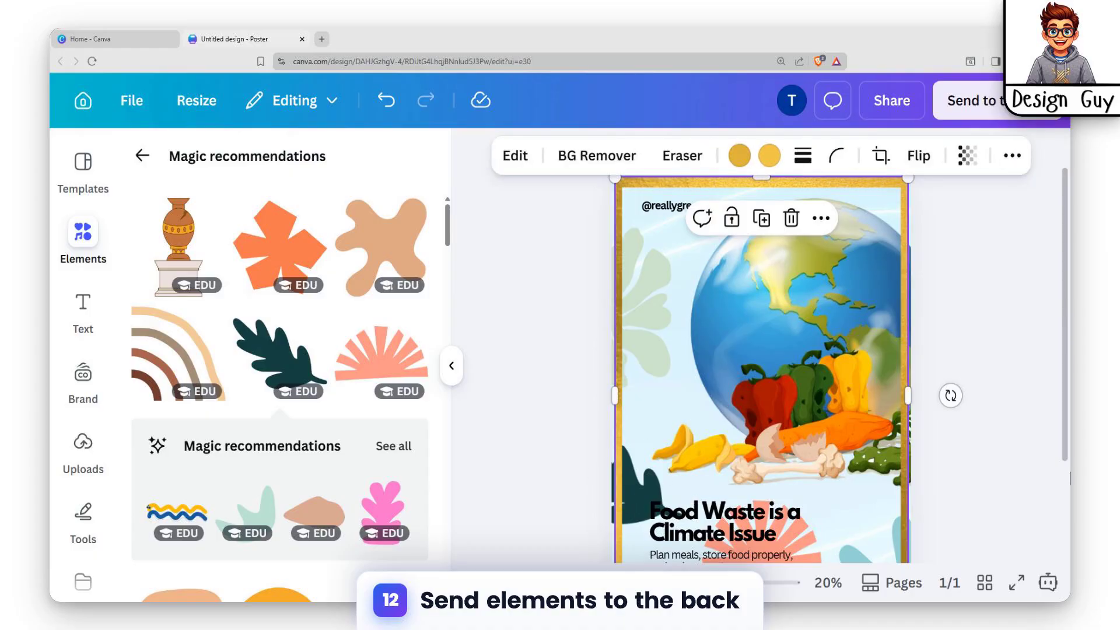
Step: Move the coral sunburst down to the poster's lower edge below the headline and send it to the back
scroll(925, 439, down, 2)
scroll(933, 418, up, 2)
scroll(890, 431, down, 2)
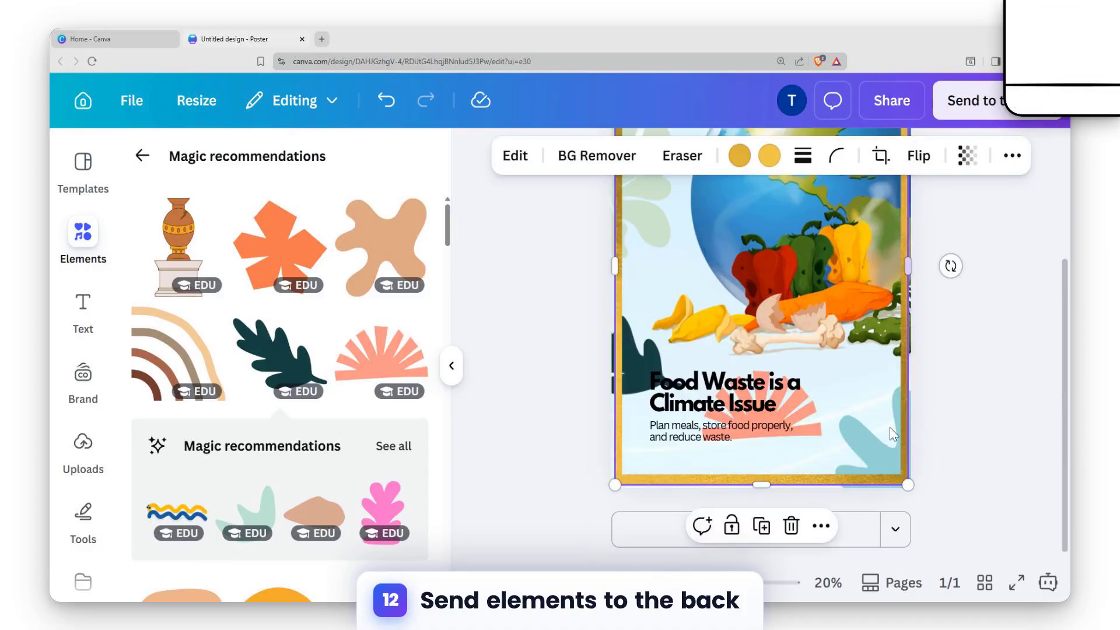
click(802, 416)
click(814, 434)
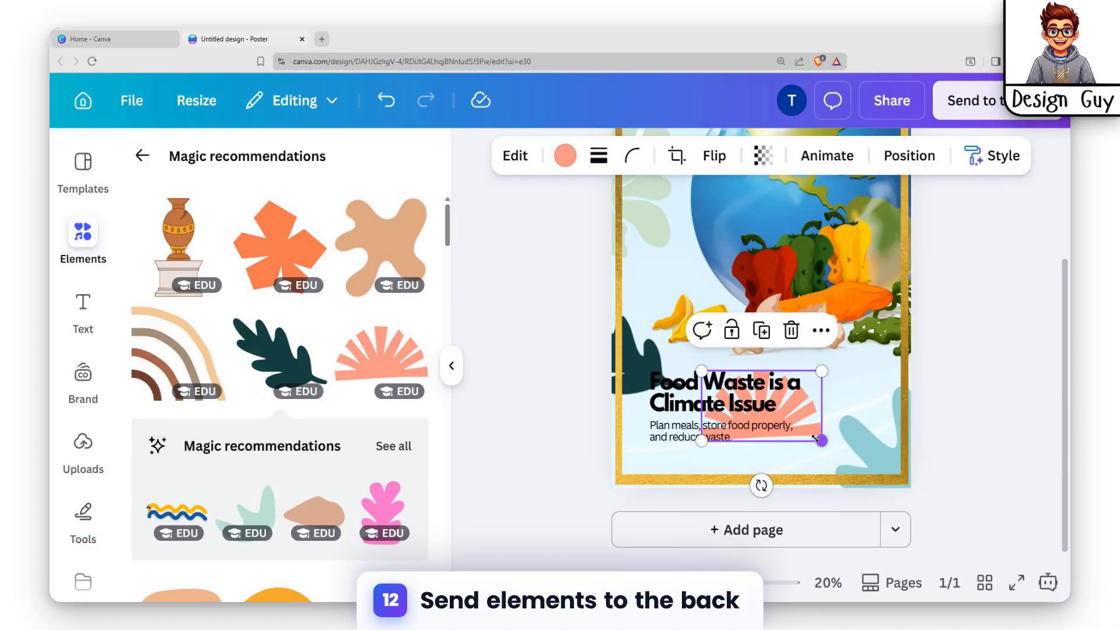
drag(815, 441, 764, 469)
click(939, 427)
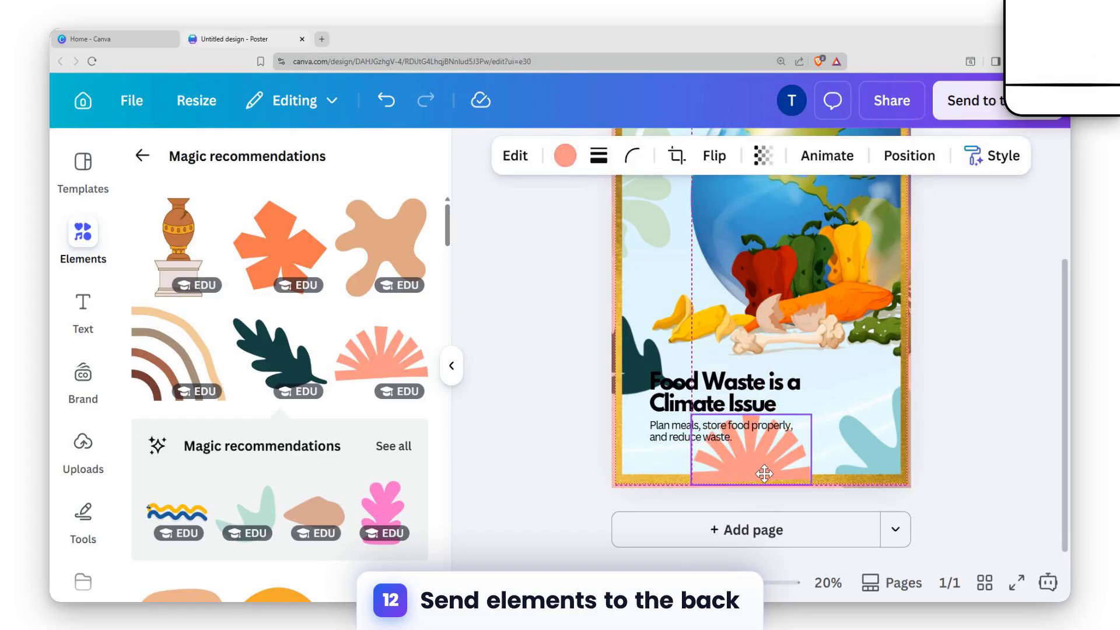
right_click(763, 470)
mouse_move(893, 294)
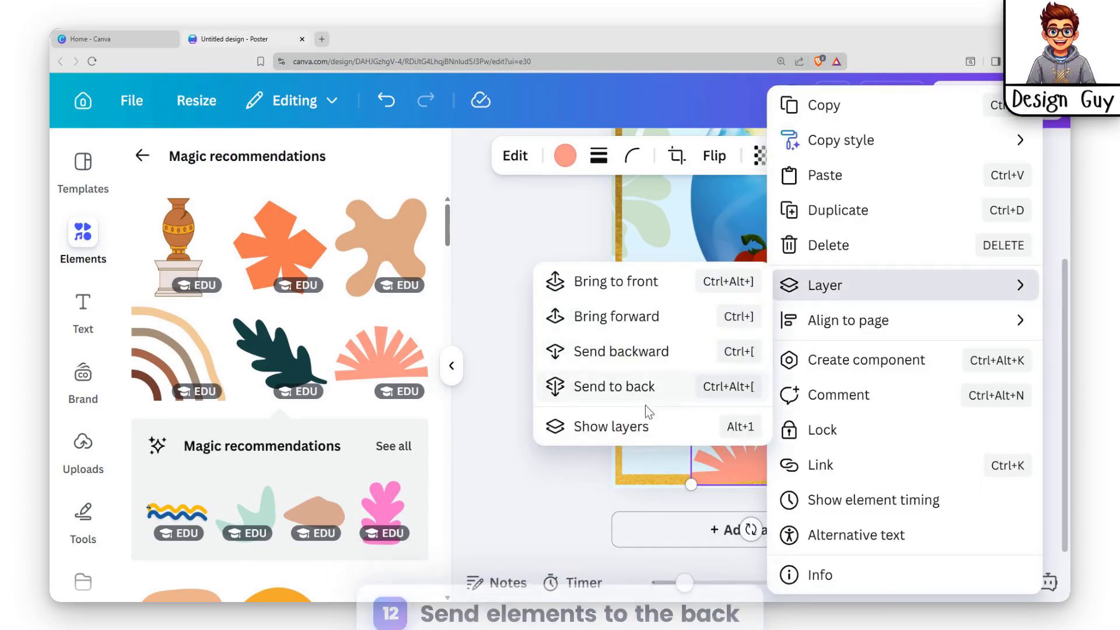
click(639, 386)
key(Escape)
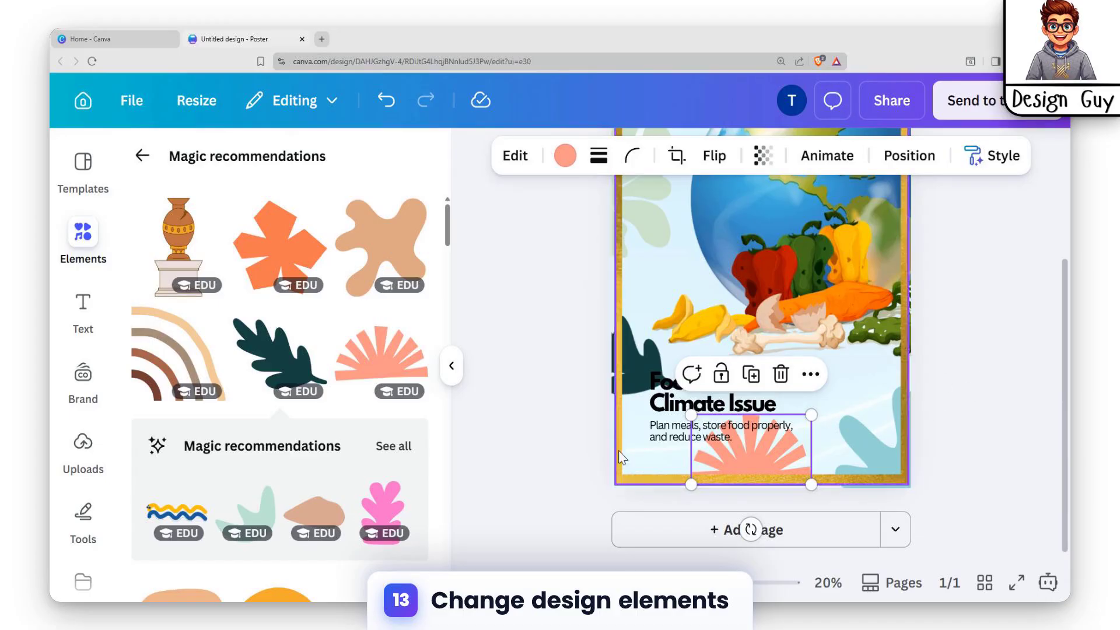
Step: Add the navy floral pattern from the recommendations, align it with the poster's upper-left corner and enlarge it to the poster's width
scroll(291, 467, down, 10)
scroll(297, 447, up, 2)
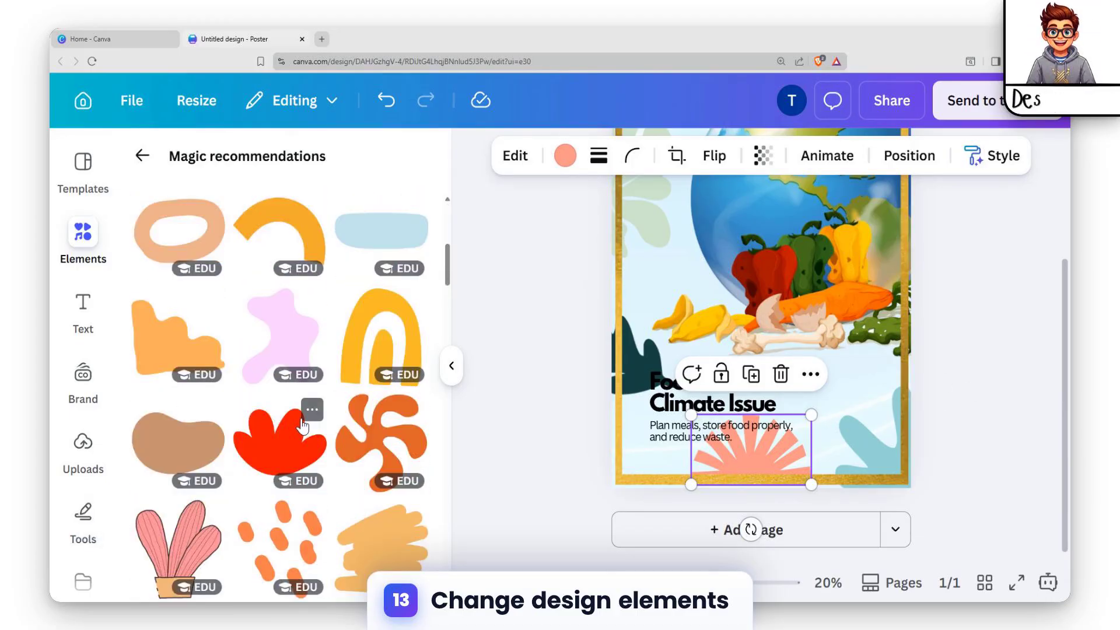
scroll(357, 503, down, 5)
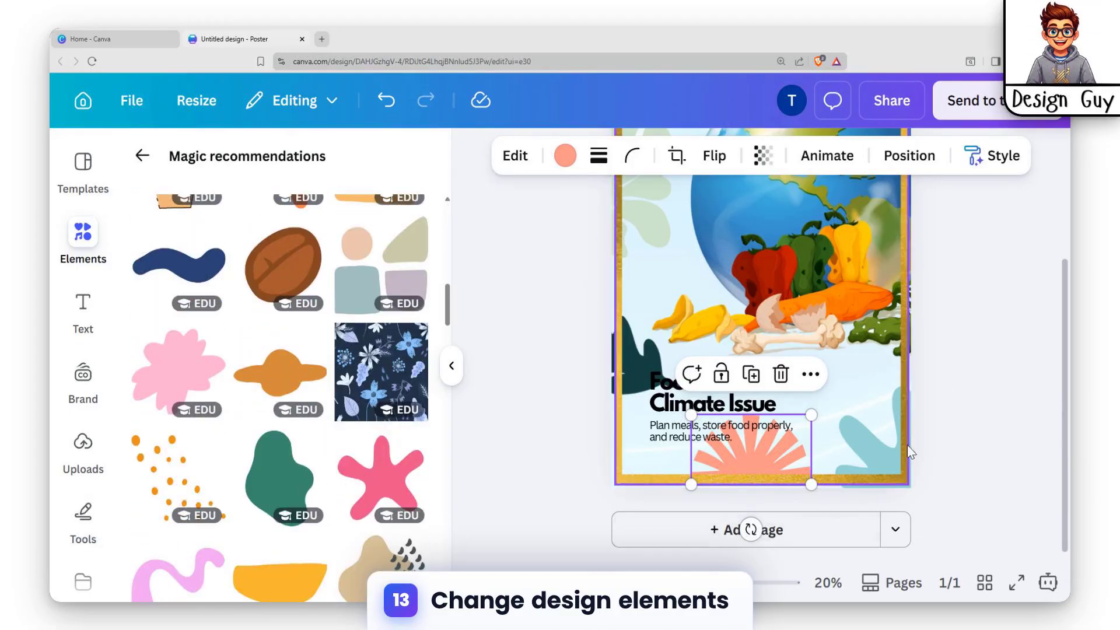
scroll(960, 385, up, 3)
scroll(963, 384, down, 2)
scroll(962, 384, up, 2)
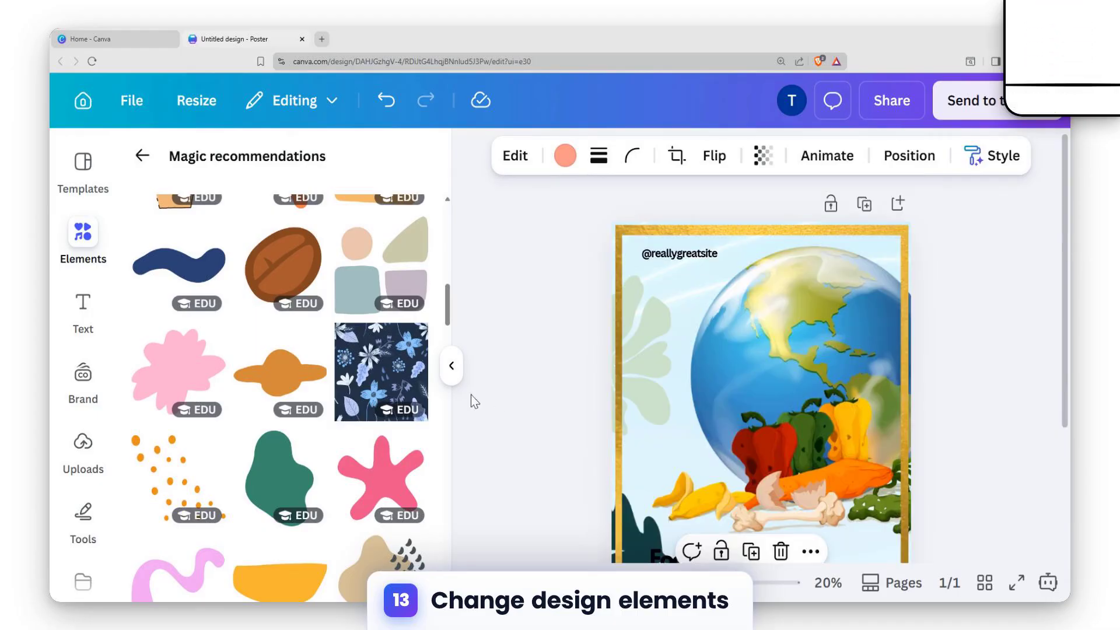
click(391, 390)
drag(708, 300, 652, 277)
drag(735, 350, 907, 517)
Step: Enlarge the navy floral pattern past the poster's left, lower and right edges so it covers the whole page
scroll(887, 413, down, 3)
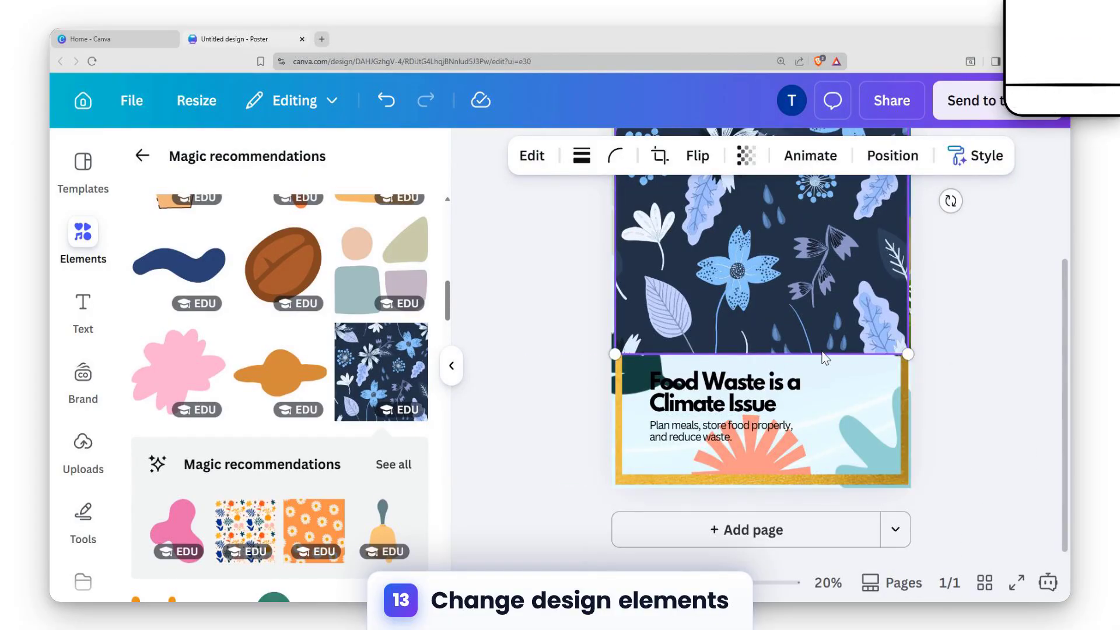
drag(614, 350, 494, 488)
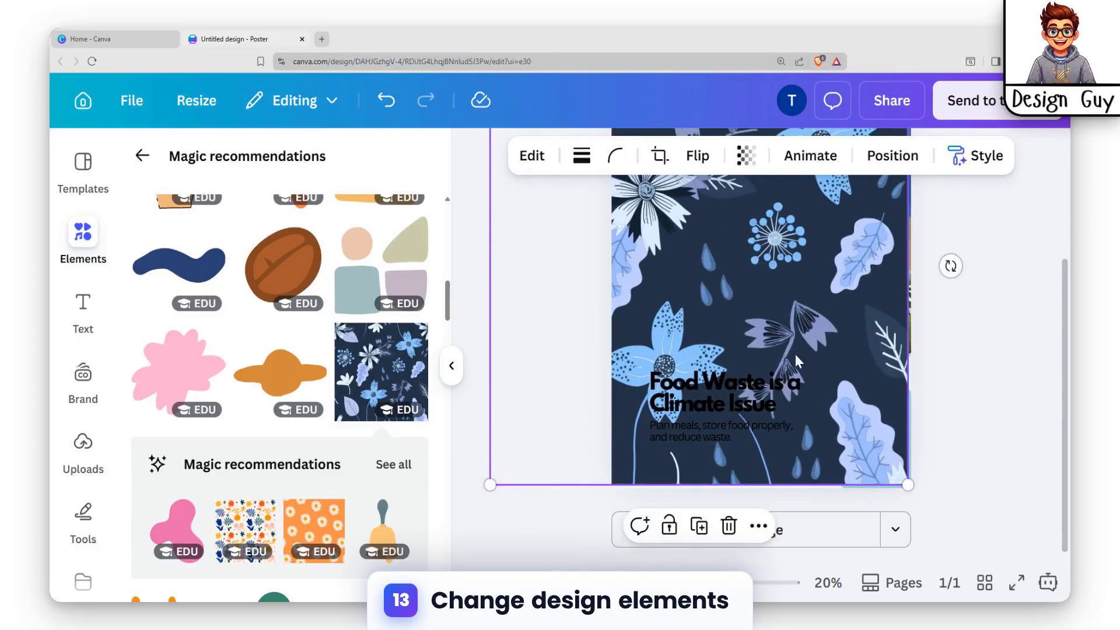
scroll(838, 322, up, 3)
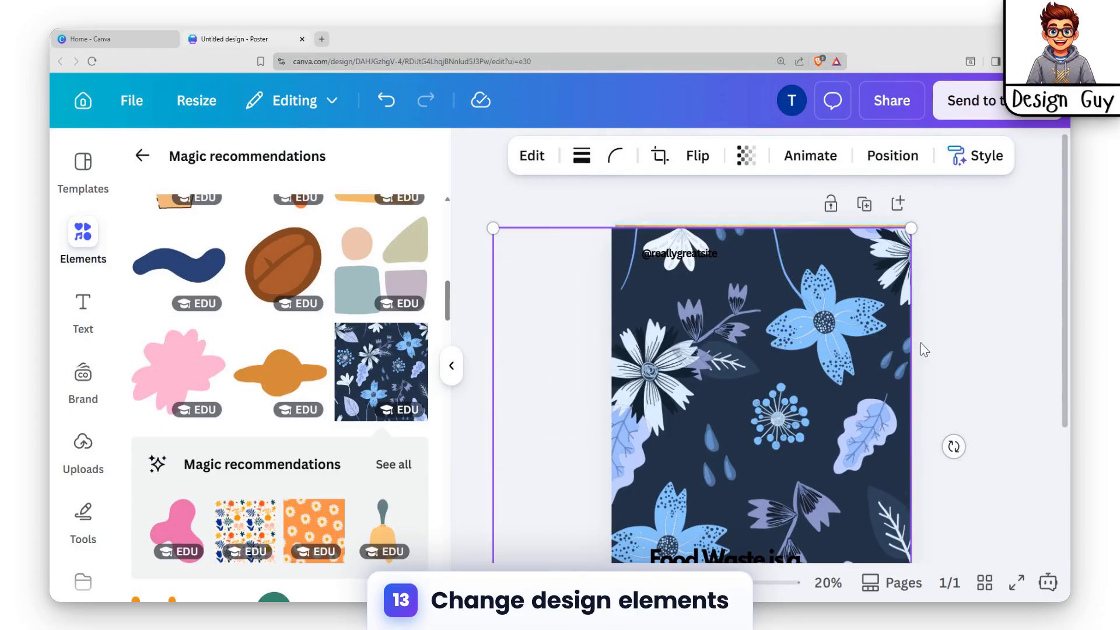
scroll(873, 342, down, 3)
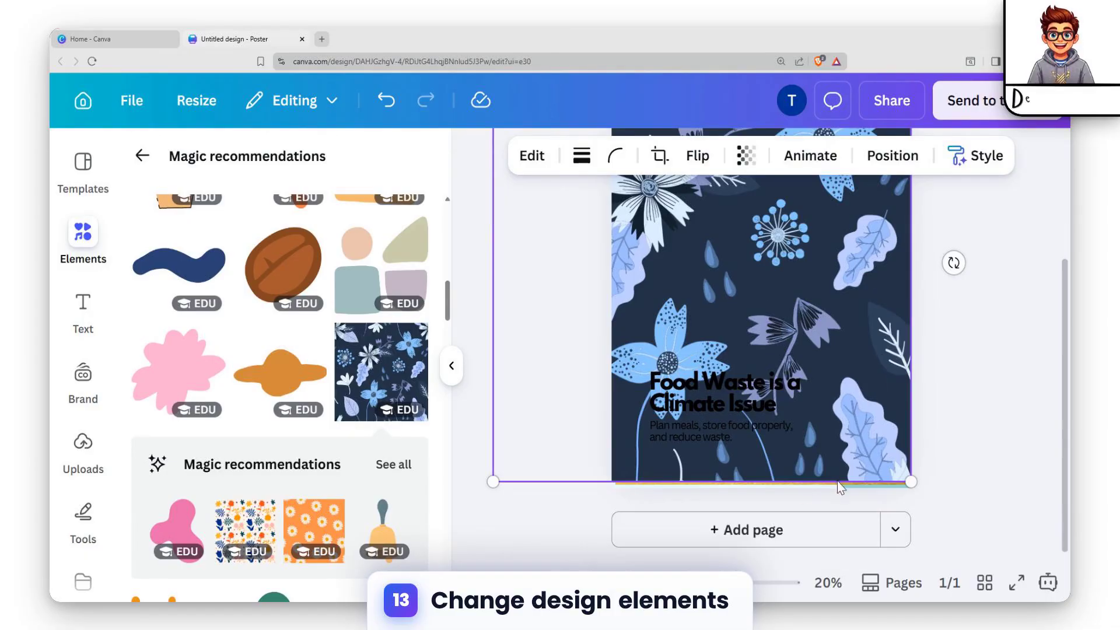
drag(906, 483, 917, 487)
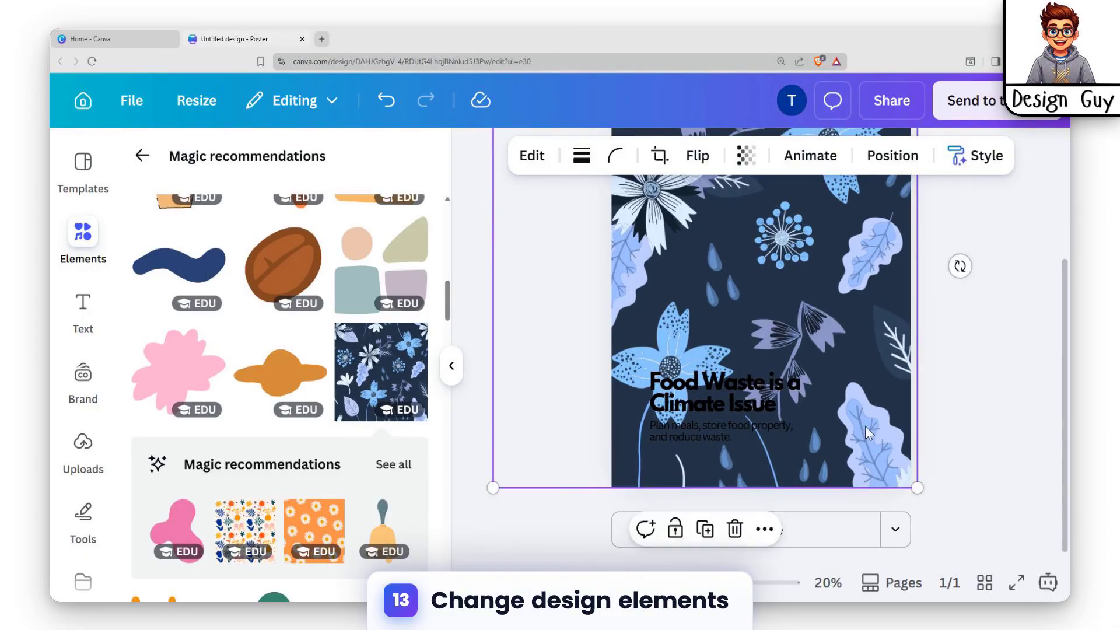
Step: Send the navy floral pattern to the back as the poster's background and deselect it
right_click(821, 362)
mouse_move(657, 274)
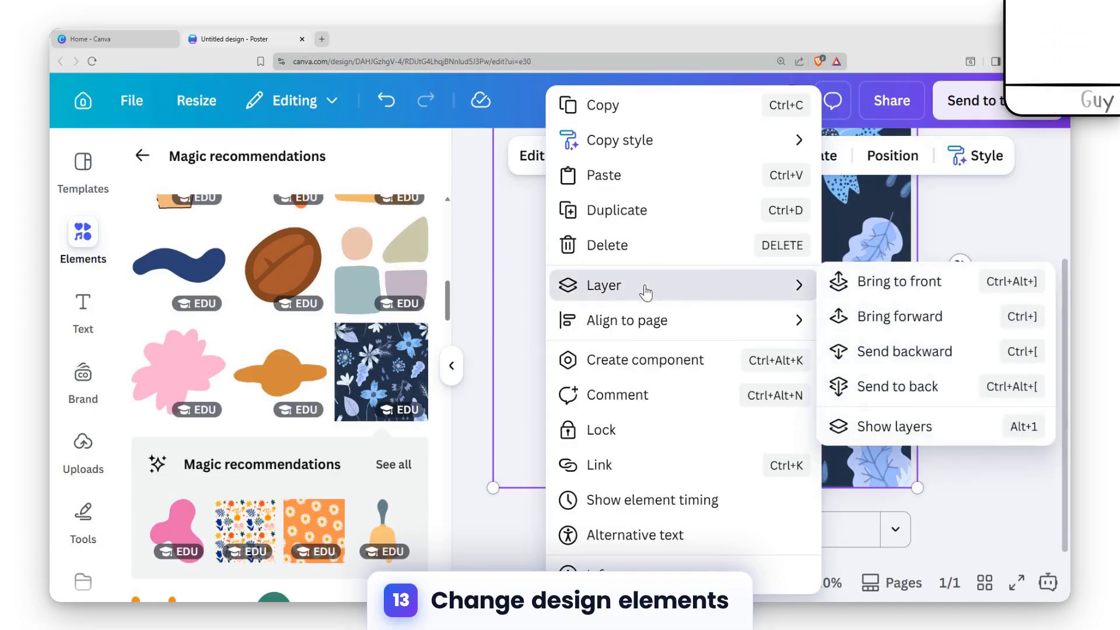
click(922, 389)
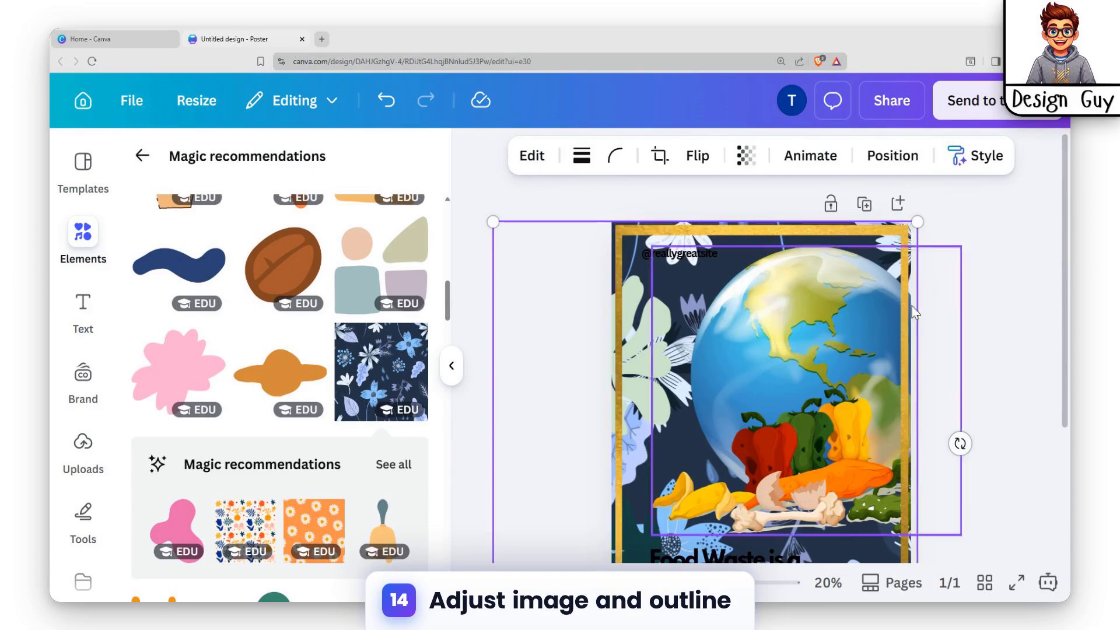
click(923, 309)
Step: Change the text colour of the "Food Waste is a Climate Issue" headline and the tagline below it to white
scroll(930, 330, down, 3)
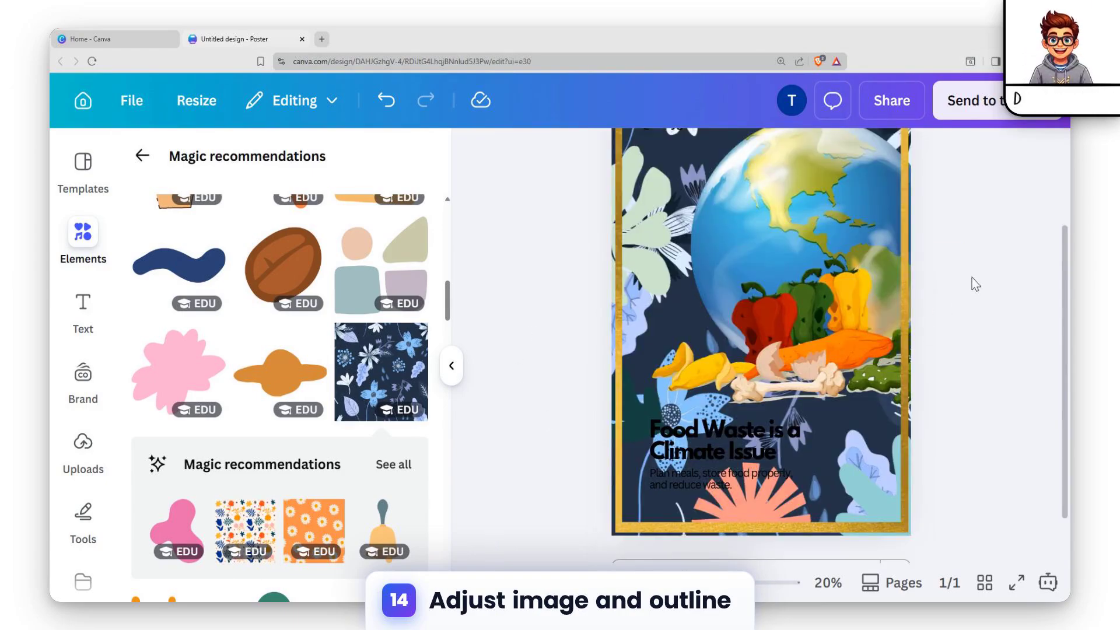
click(729, 442)
click(700, 155)
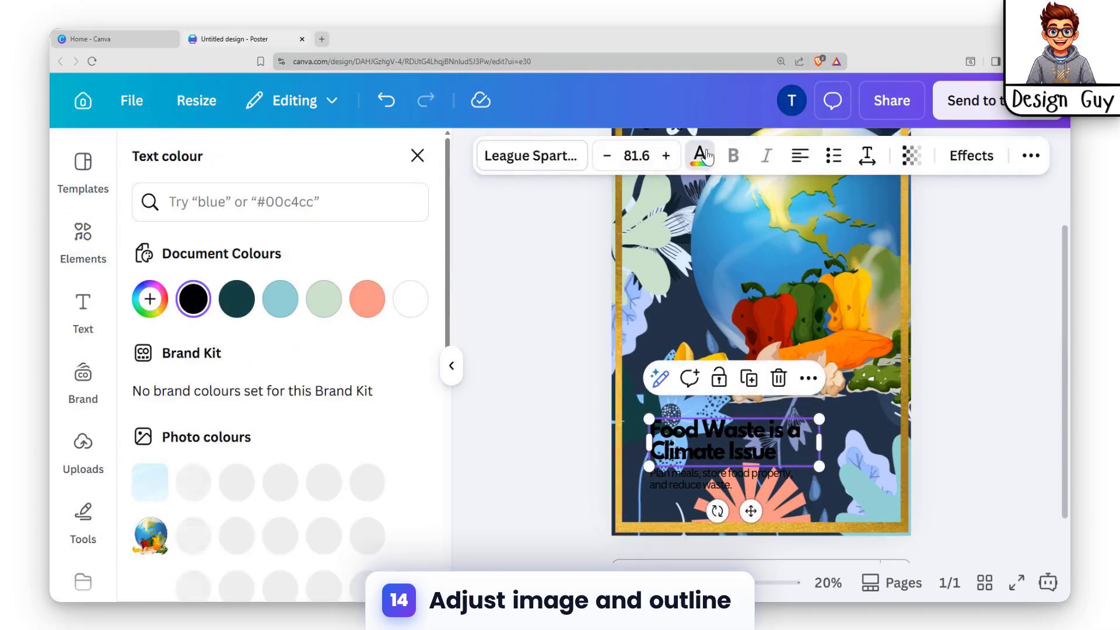
click(410, 298)
click(677, 481)
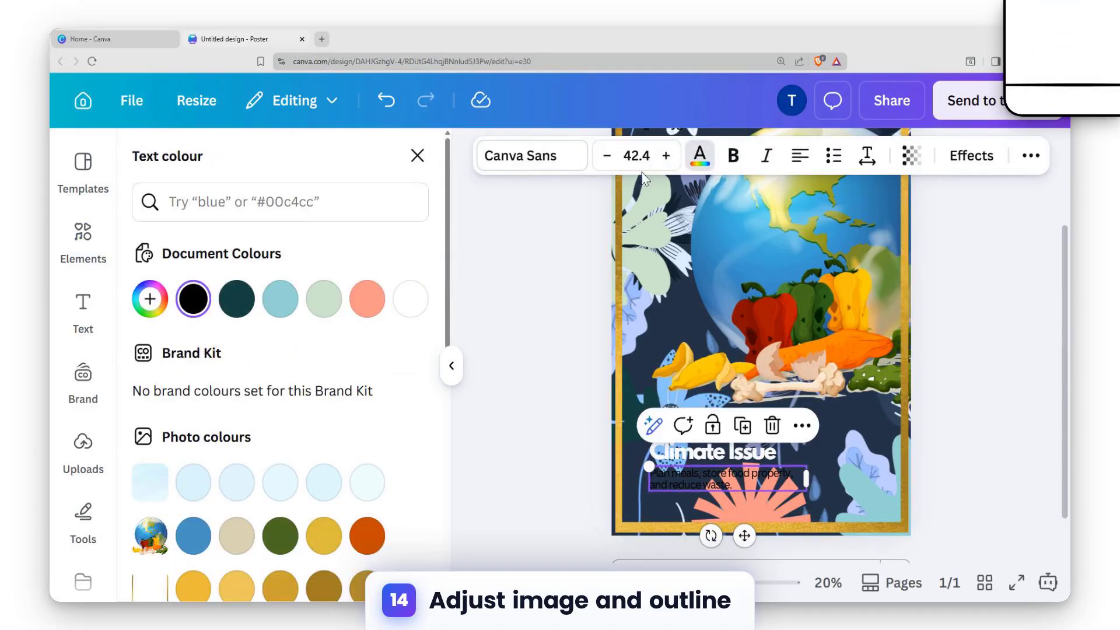
click(413, 300)
click(870, 506)
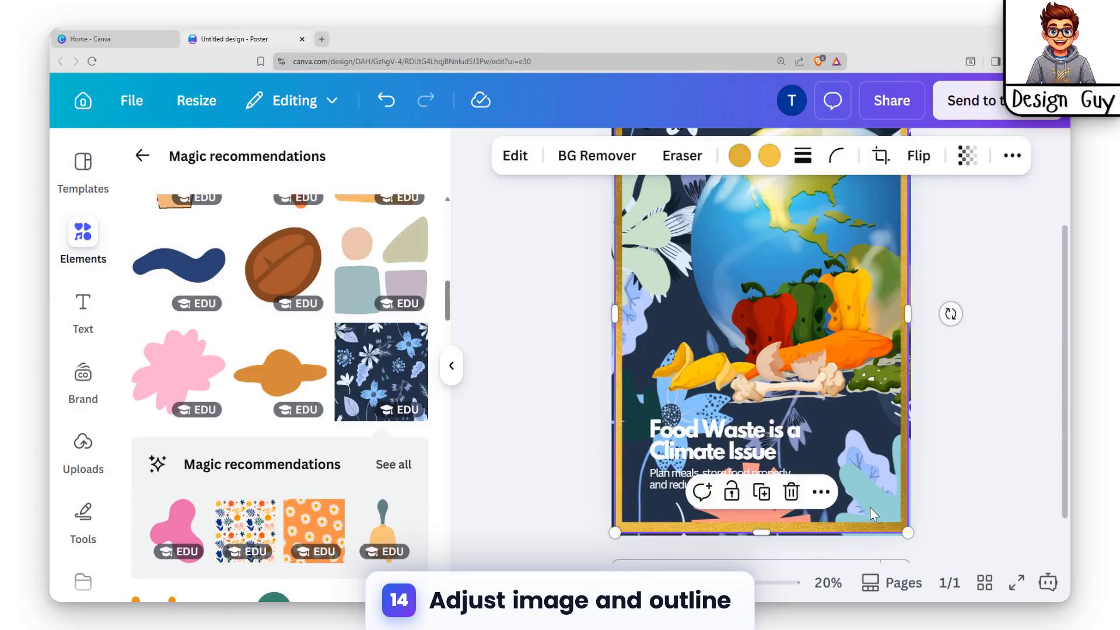
Step: Apply the Outline text effect to both the headline and the tagline below it, and deselect them
click(724, 461)
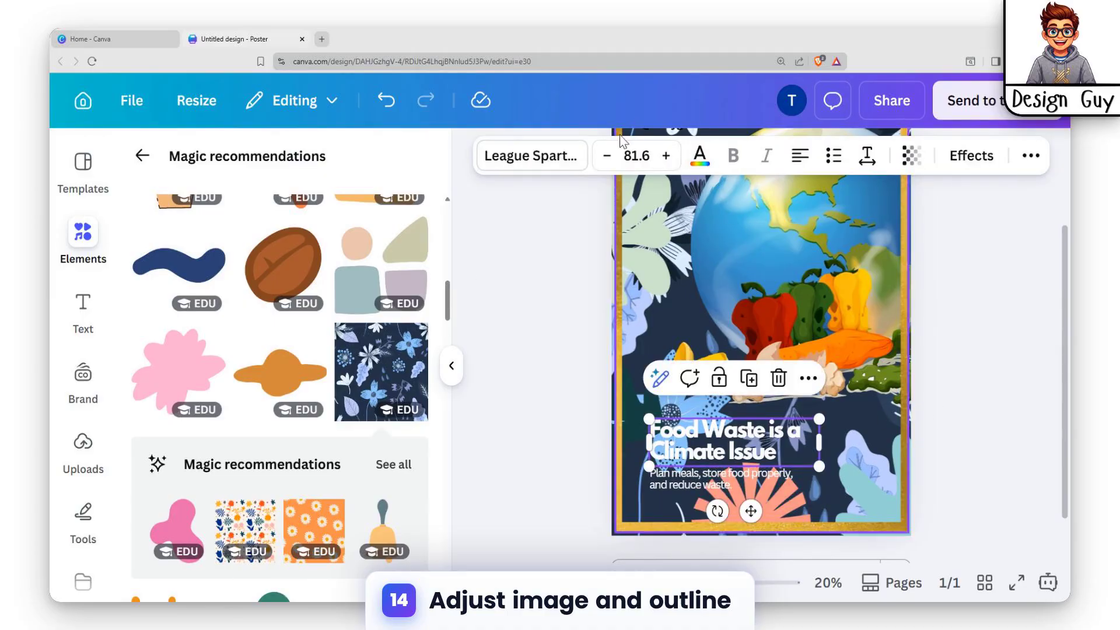
click(968, 156)
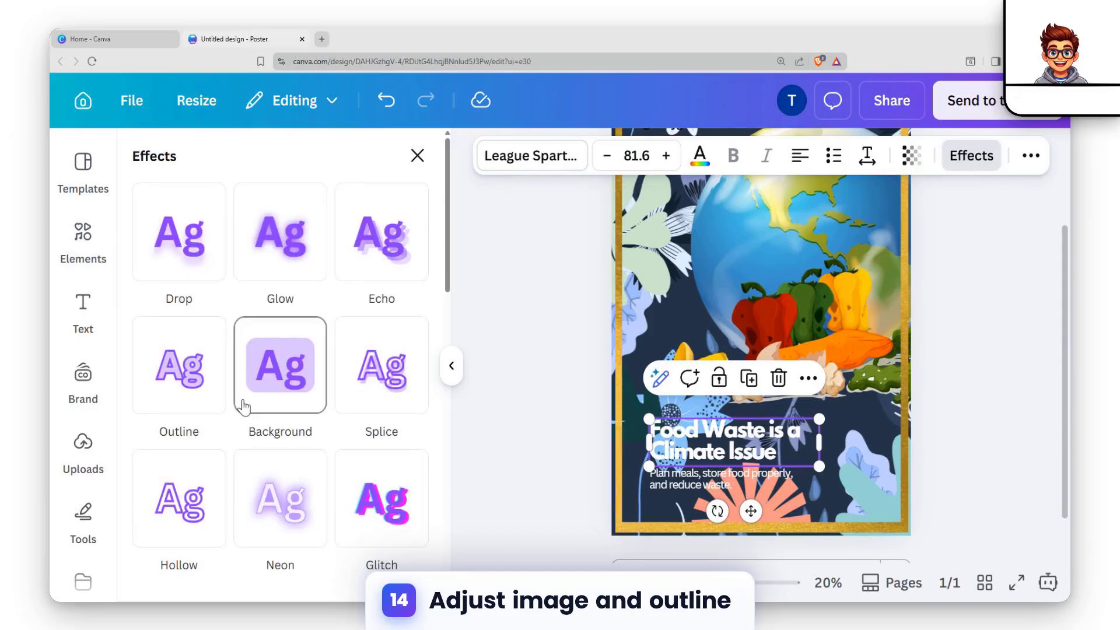
click(203, 370)
click(688, 477)
click(204, 385)
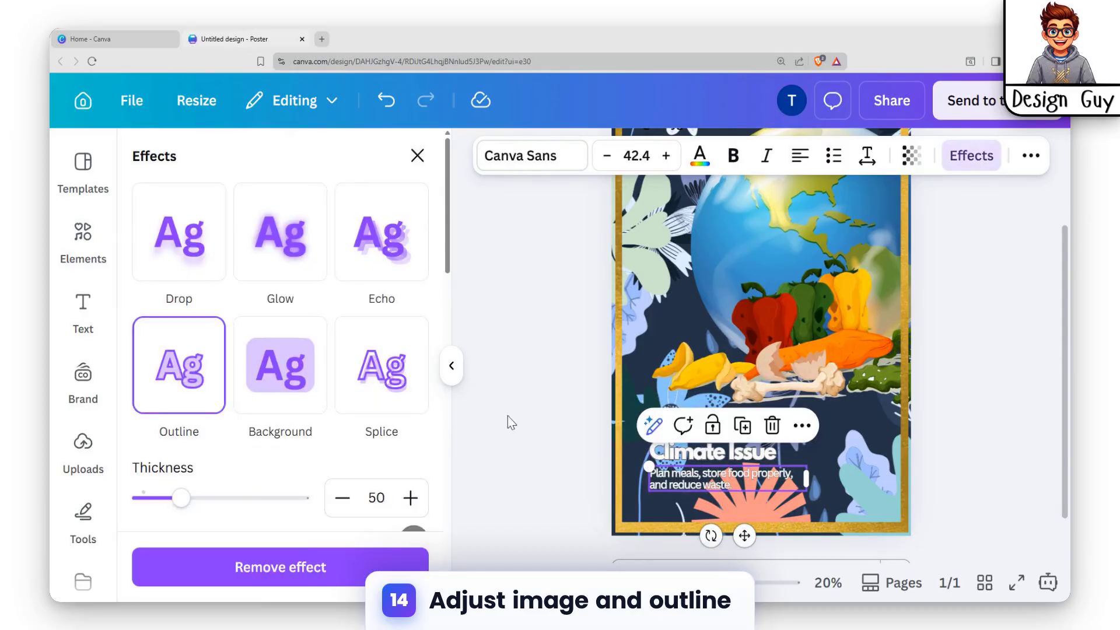
click(902, 446)
scroll(909, 441, down, 1)
click(968, 442)
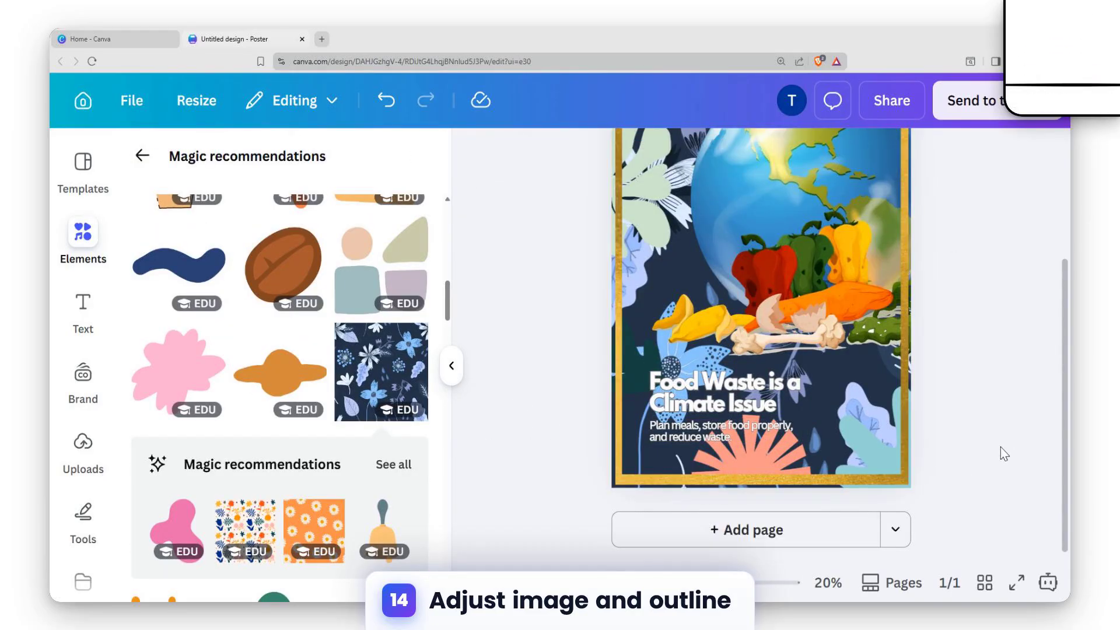
Step: Apply the Outline text effect to the social handle at the top of the poster and bring up its outline colour setting
scroll(1036, 437, up, 2)
click(700, 207)
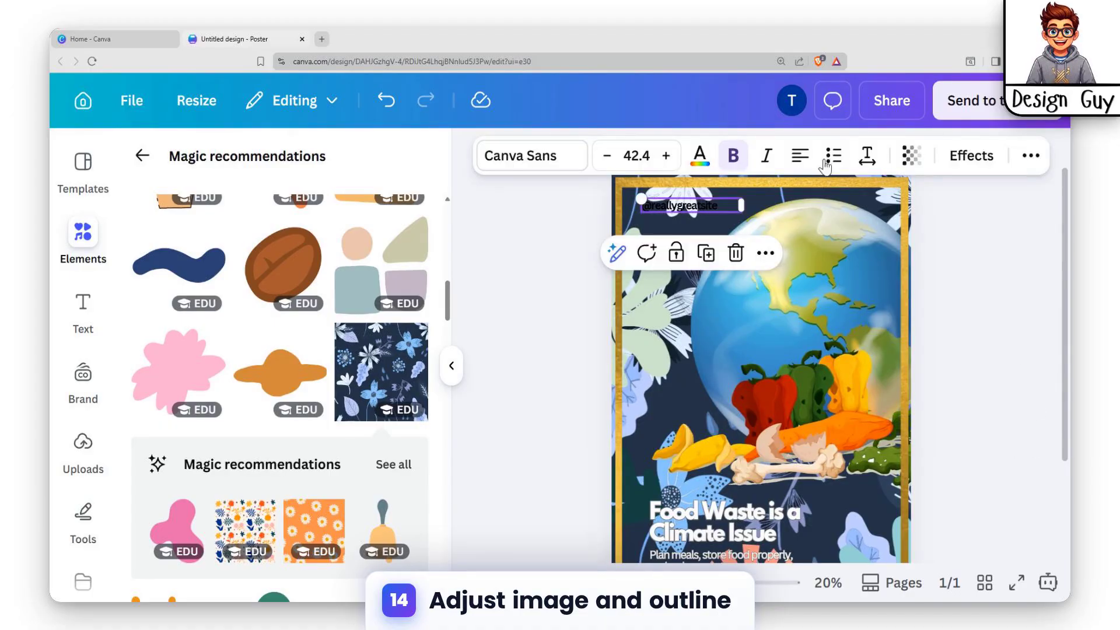
click(191, 386)
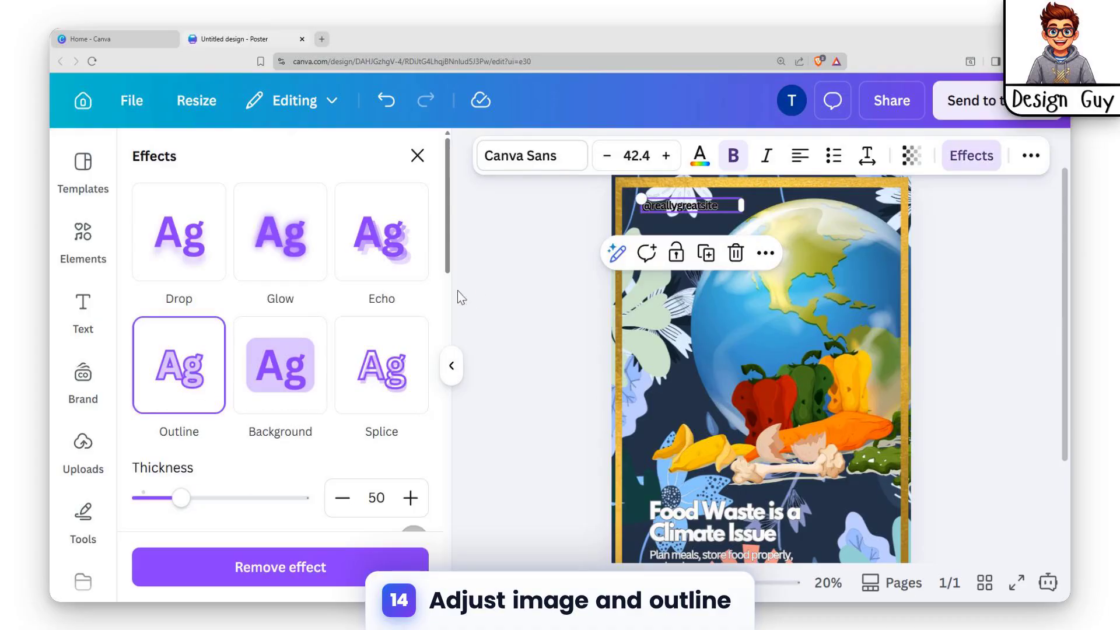
scroll(447, 346, down, 5)
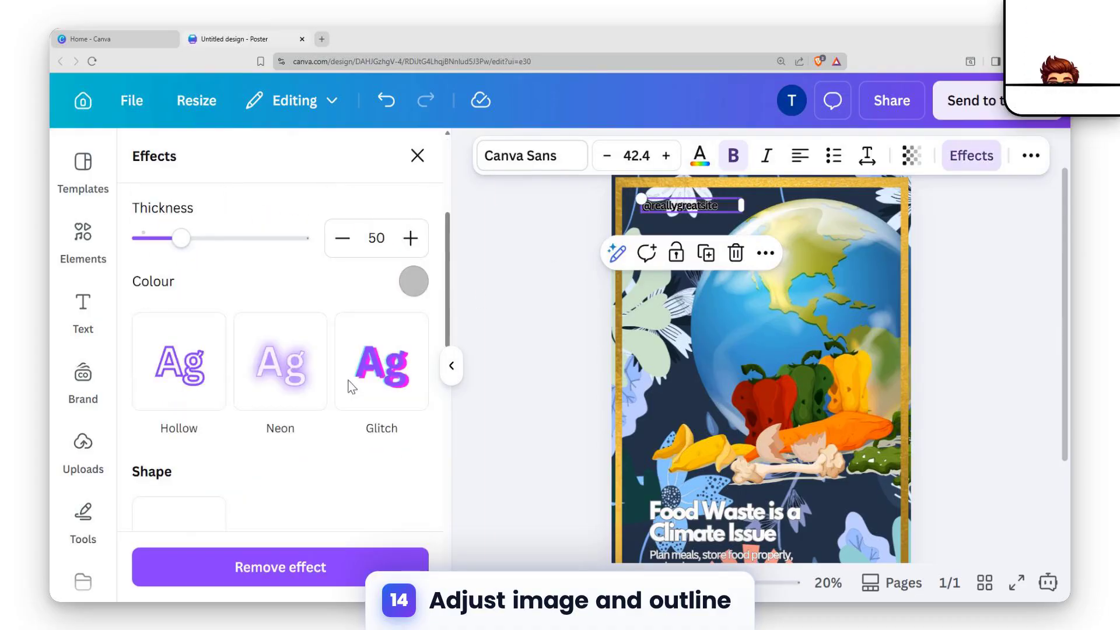
Step: Set both the outline colour and the text colour of the social handle to white
click(413, 282)
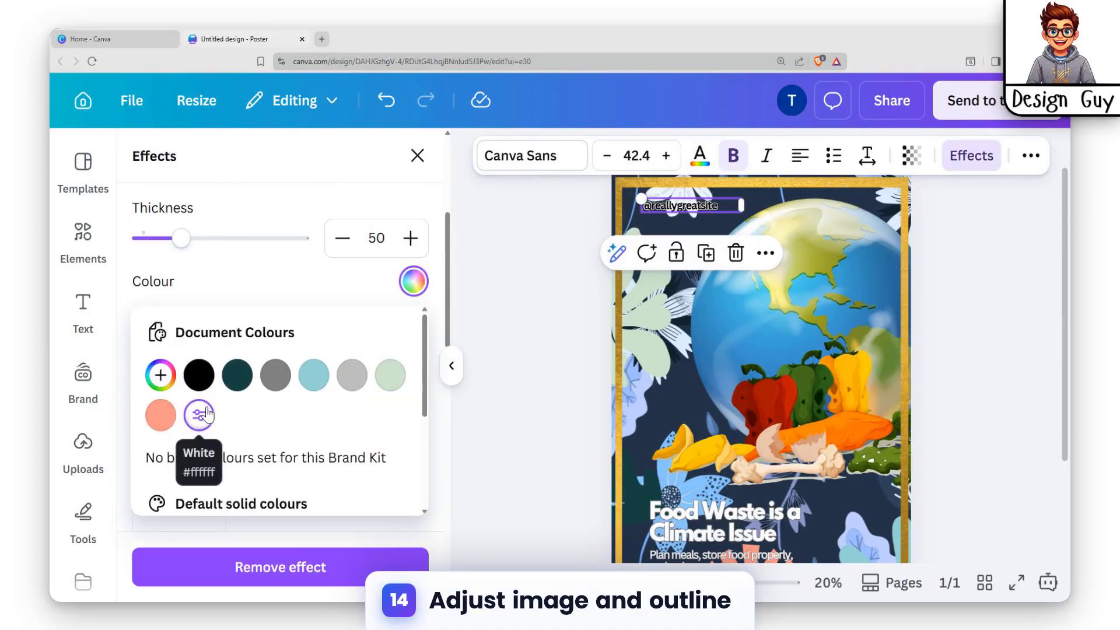
click(700, 156)
click(150, 345)
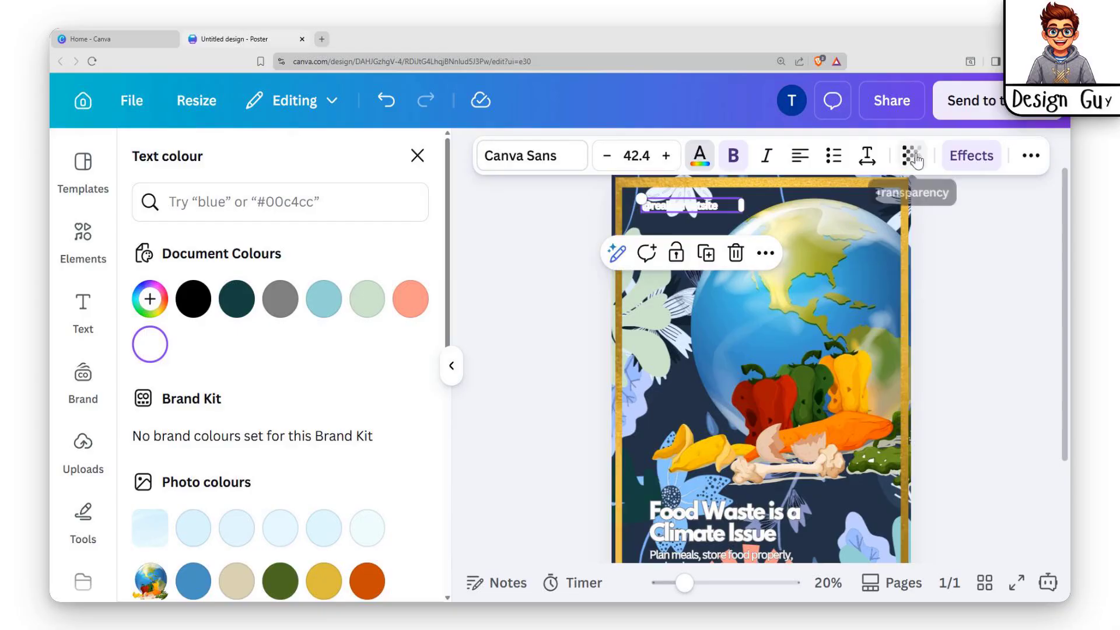
Step: Change the social handle's outline effect colour to dark teal and deselect it
click(971, 156)
scroll(362, 396, down, 10)
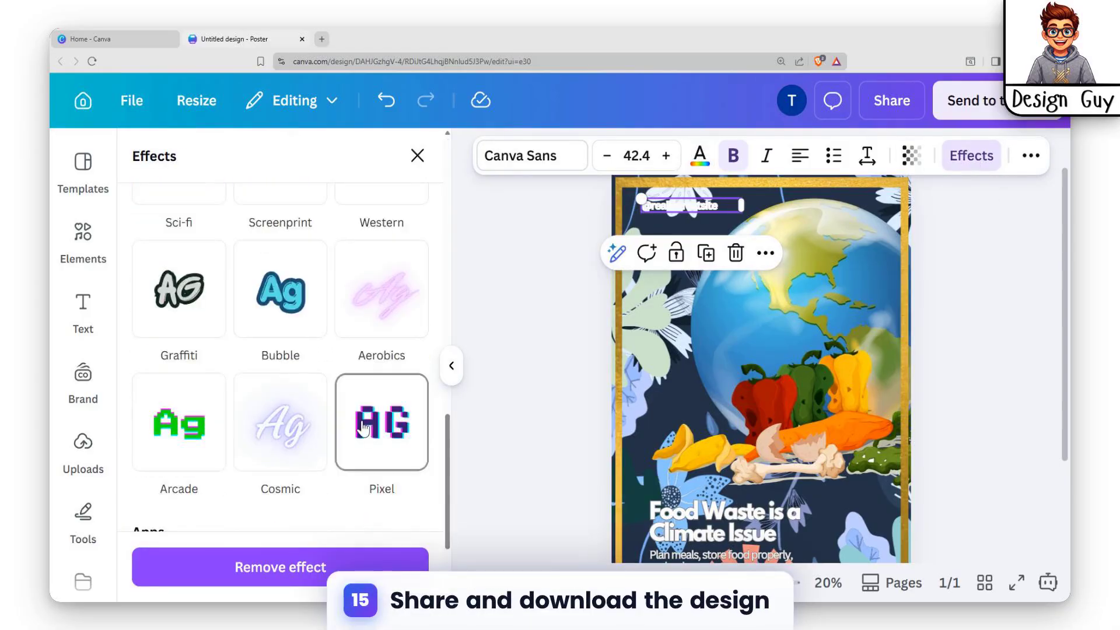
scroll(362, 402, up, 8)
scroll(362, 400, down, 2)
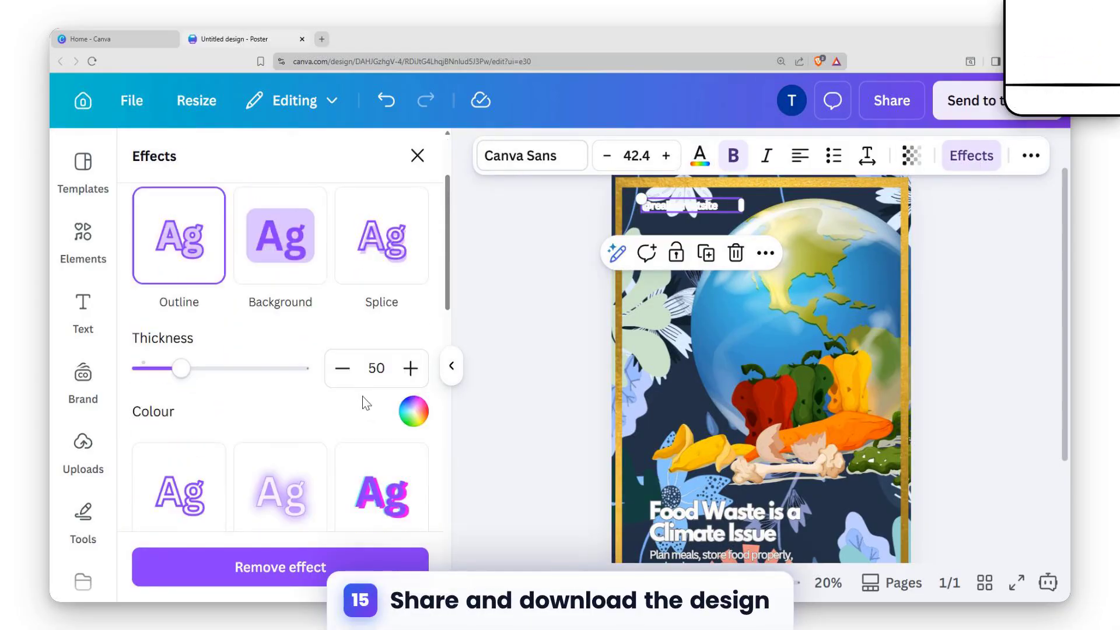
click(412, 412)
click(198, 252)
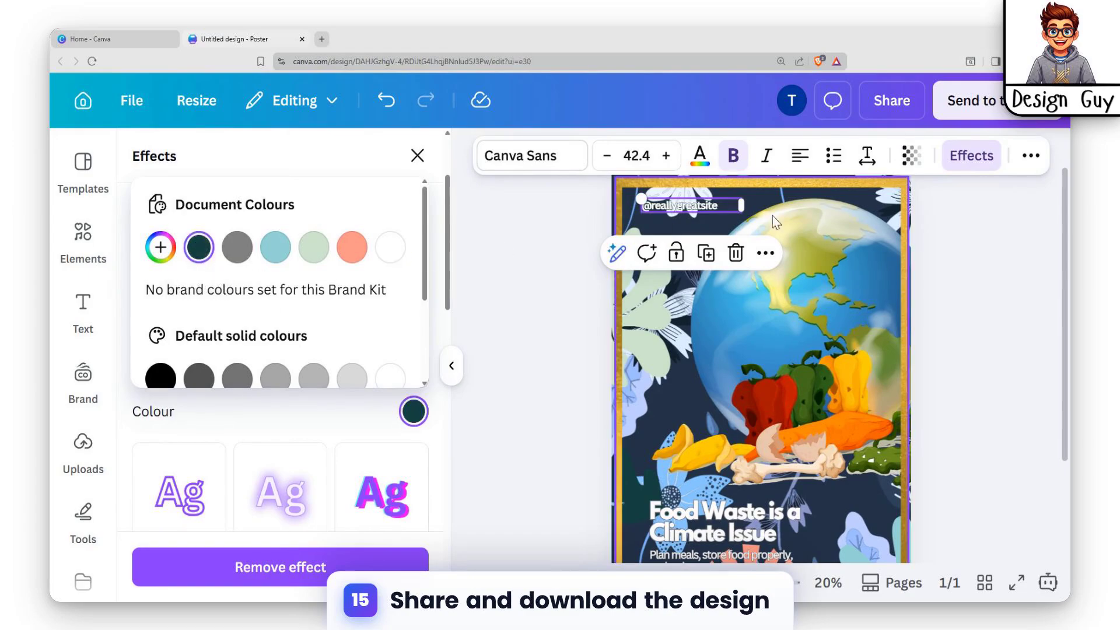
click(936, 226)
click(864, 317)
click(954, 280)
scroll(933, 313, down, 3)
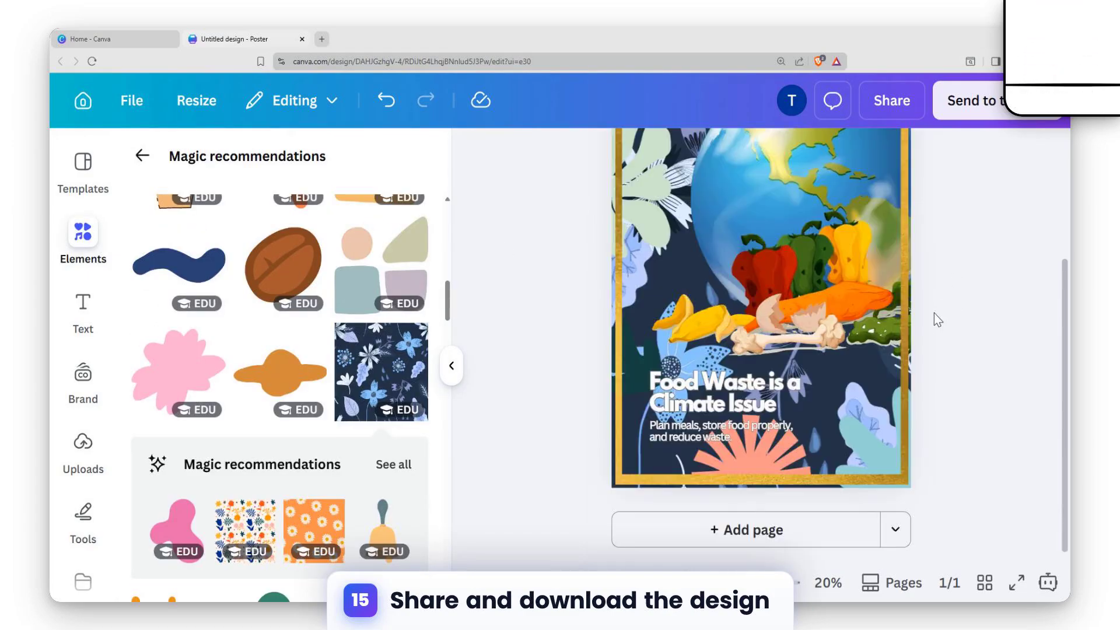
scroll(936, 310, up, 3)
Step: Bring up the download options for the design and raise the PNG size multiplier to 3.125
click(891, 100)
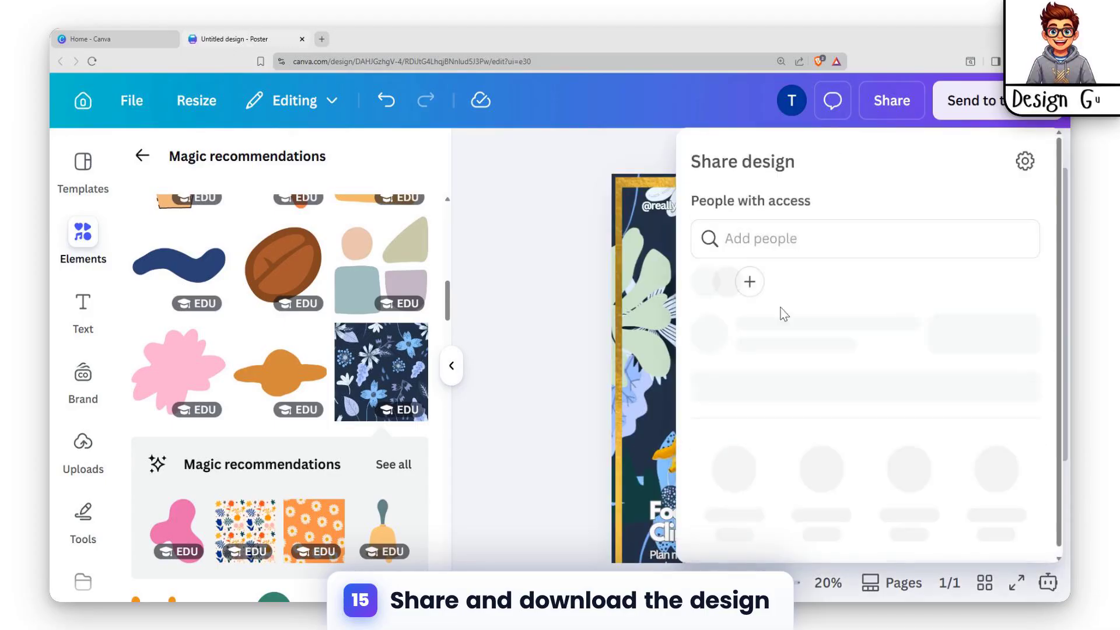
scroll(759, 432, down, 2)
click(732, 465)
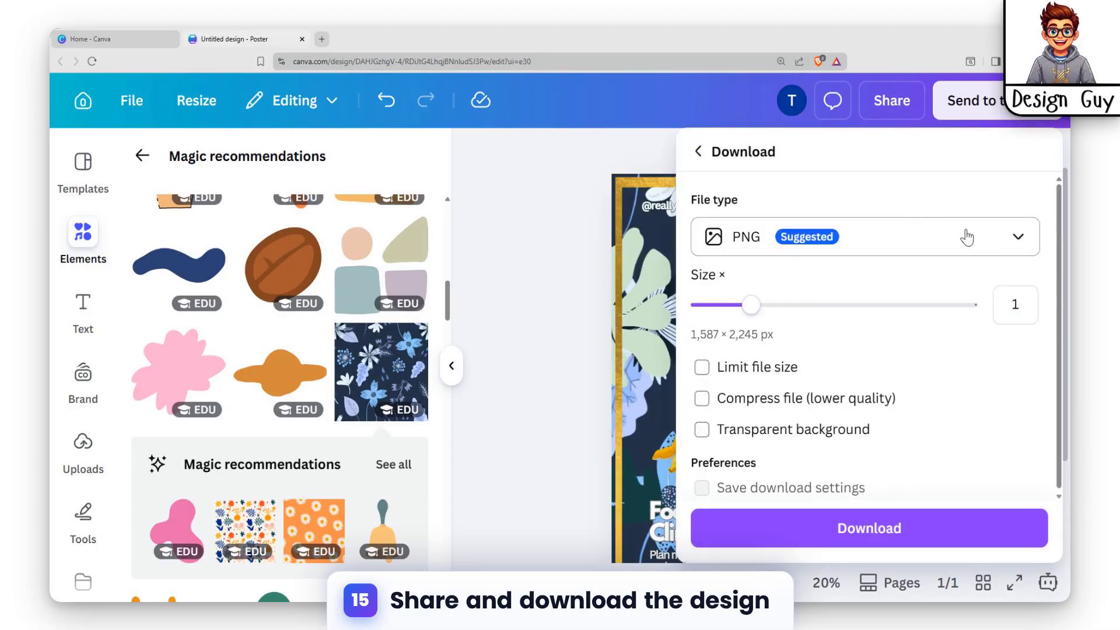
drag(751, 304, 968, 304)
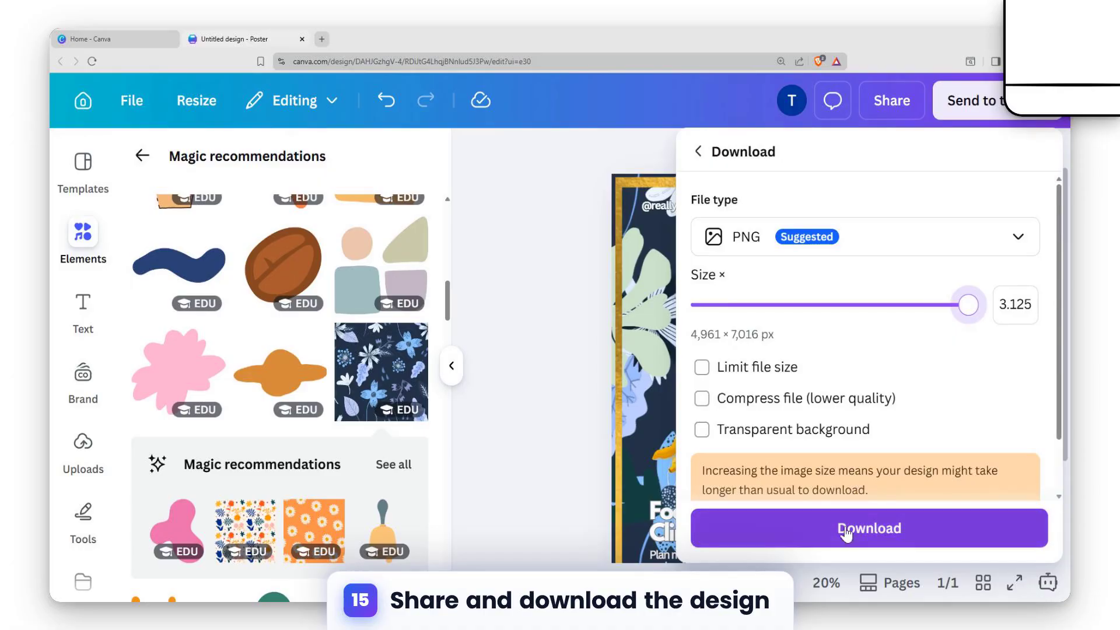
Step: Set the download file type to PDF Print with the CMYK (best for professional printing) colour profile, and close the download options
click(819, 236)
click(862, 480)
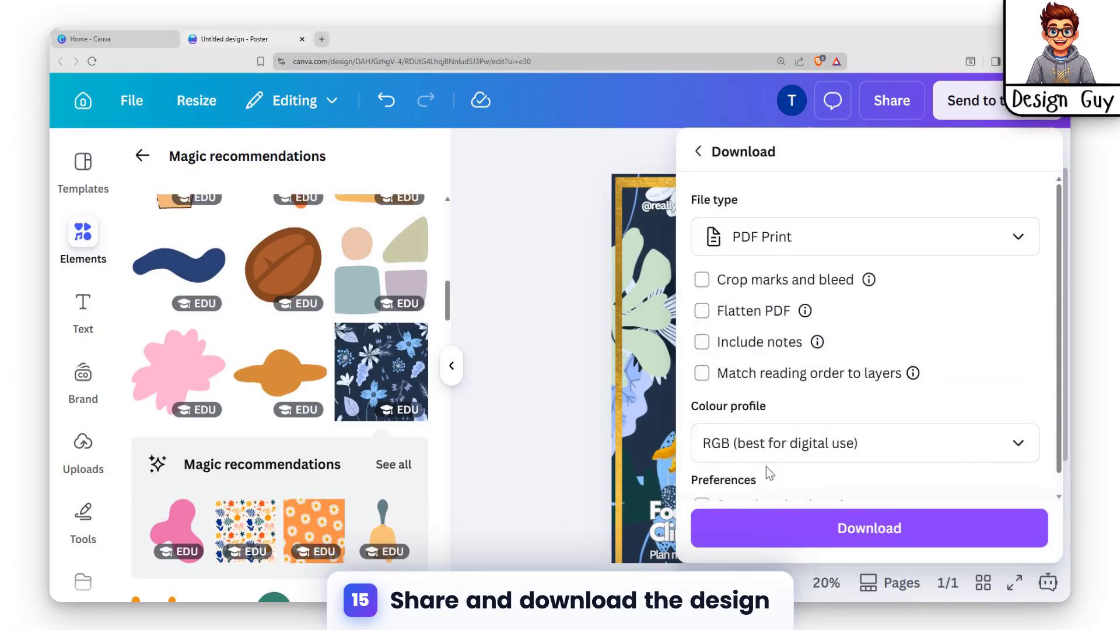
click(840, 442)
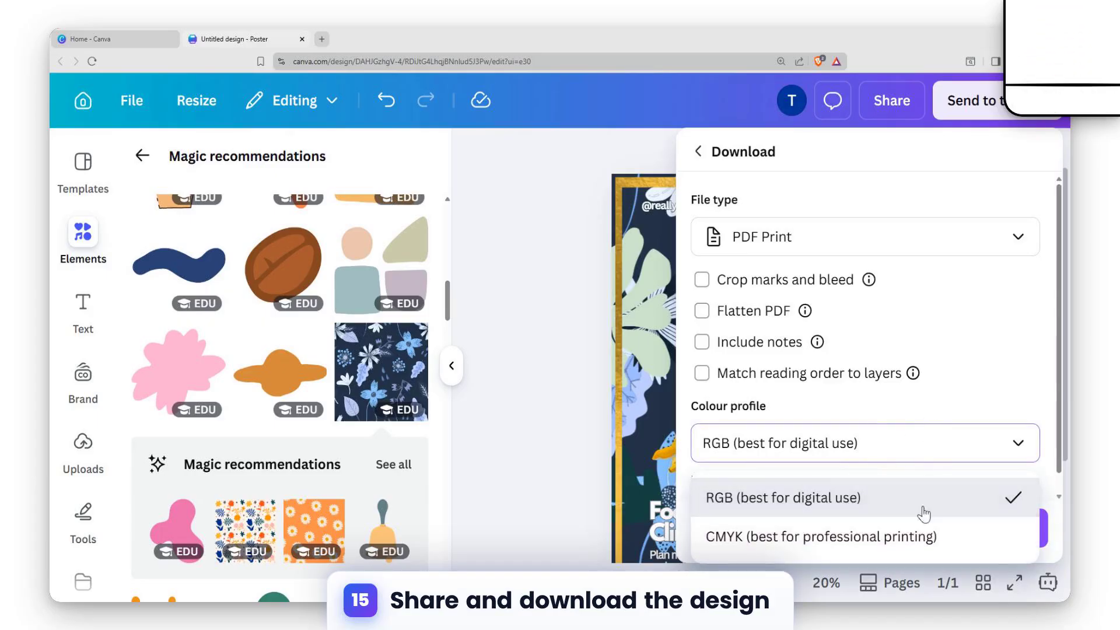
click(867, 539)
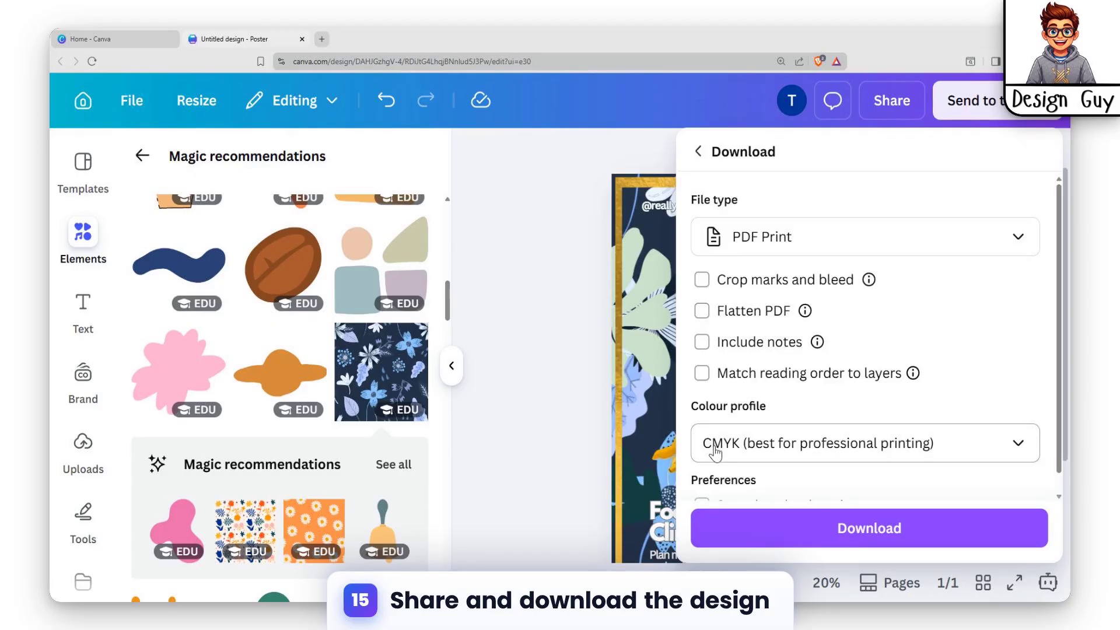
scroll(962, 467, down, 1)
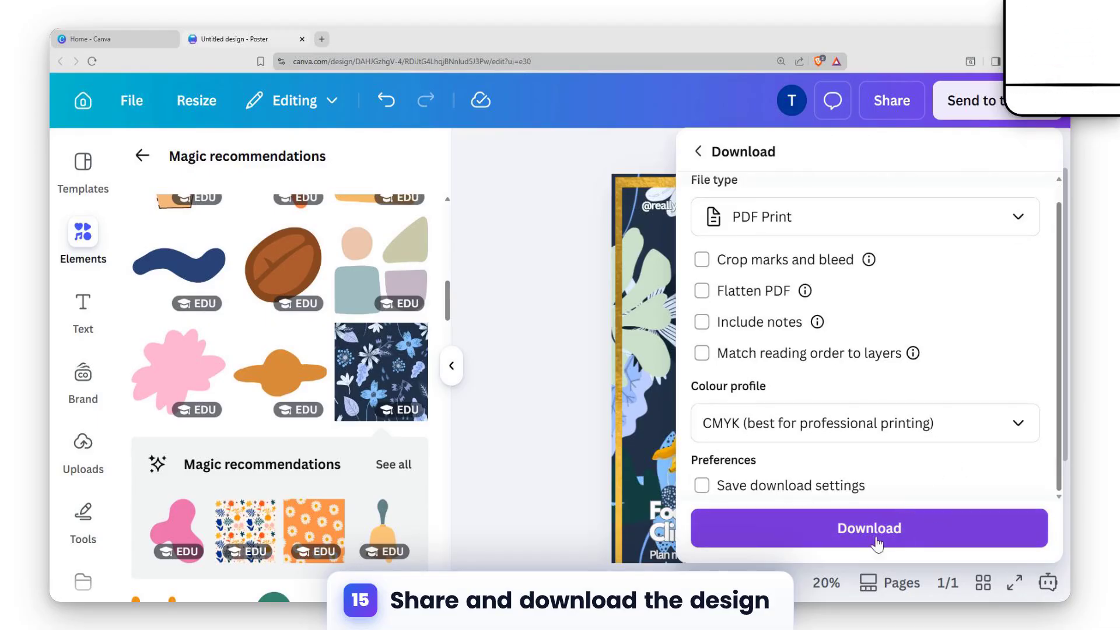
click(502, 330)
scroll(1003, 327, down, 3)
scroll(996, 374, up, 3)
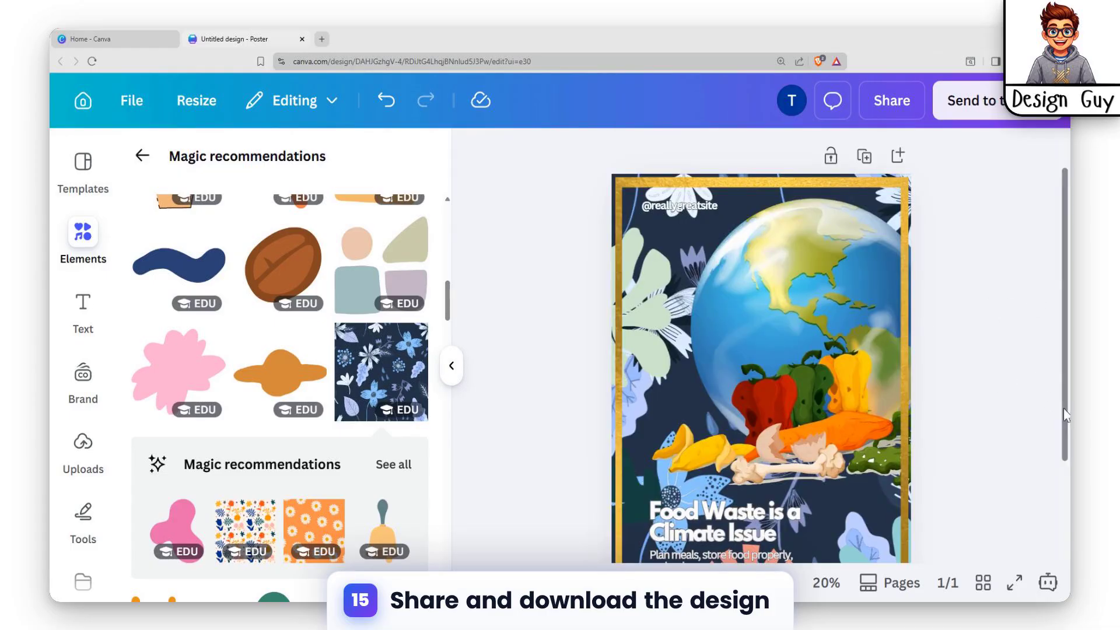
scroll(1058, 409, down, 1)
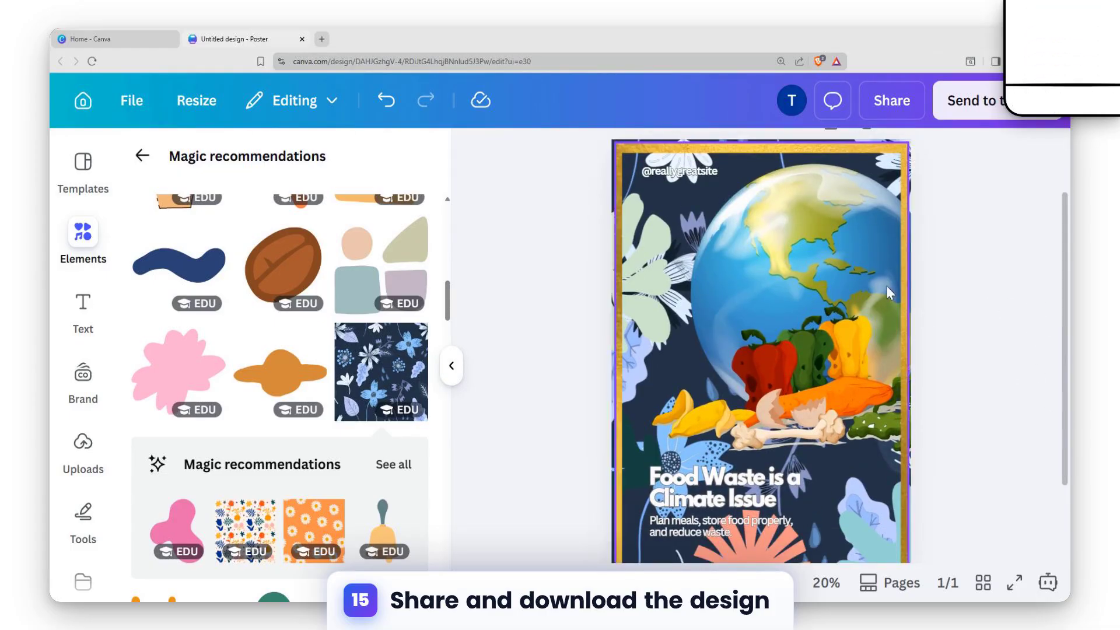